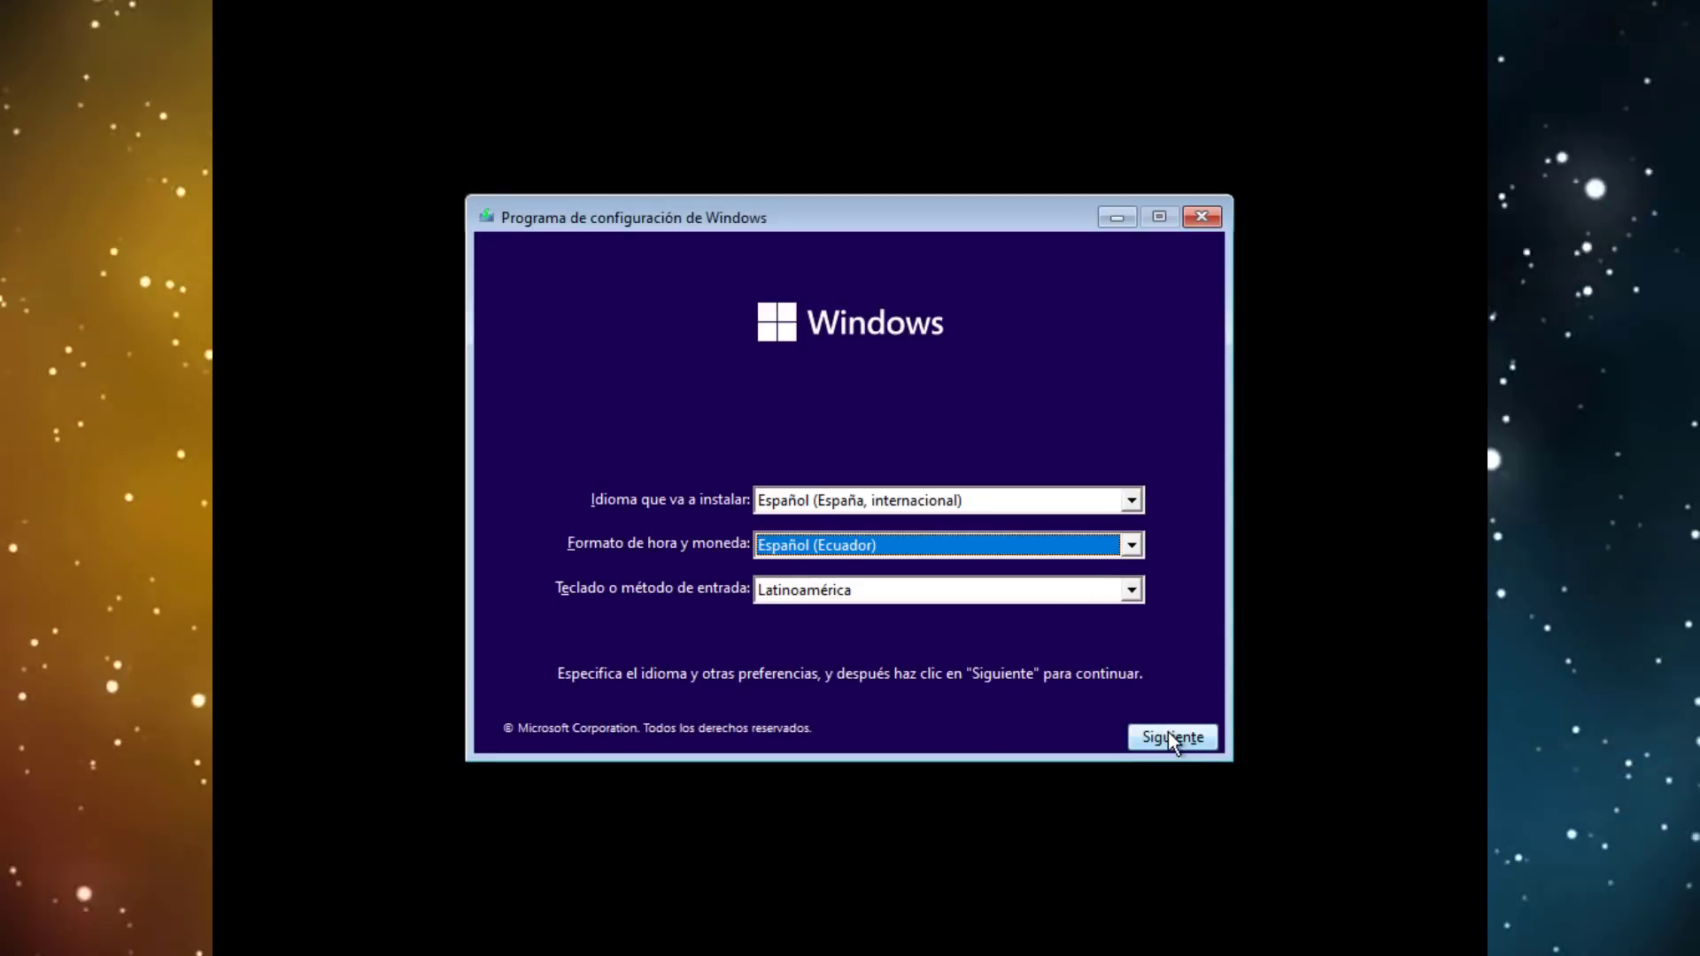
# - Accept Español (España, internacional), the Español (Ecuador) format and the Latinoamérica keyboard, start the installation and continue without a product key
pyautogui.click(1169, 733)
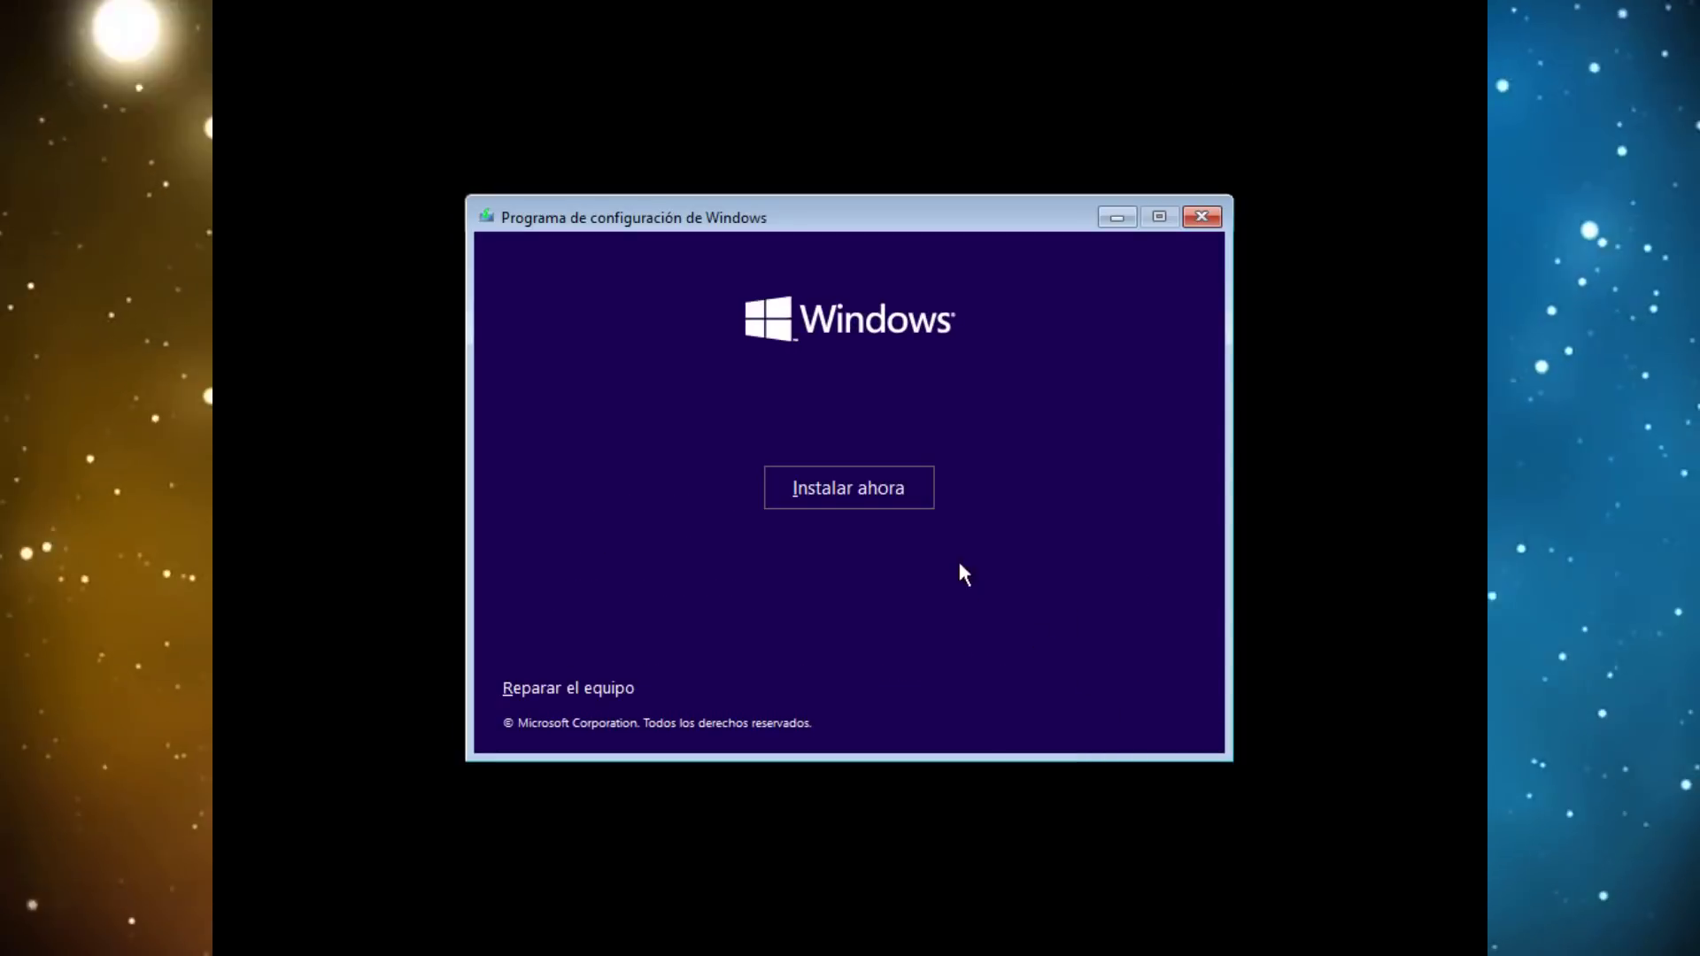
pyautogui.click(843, 498)
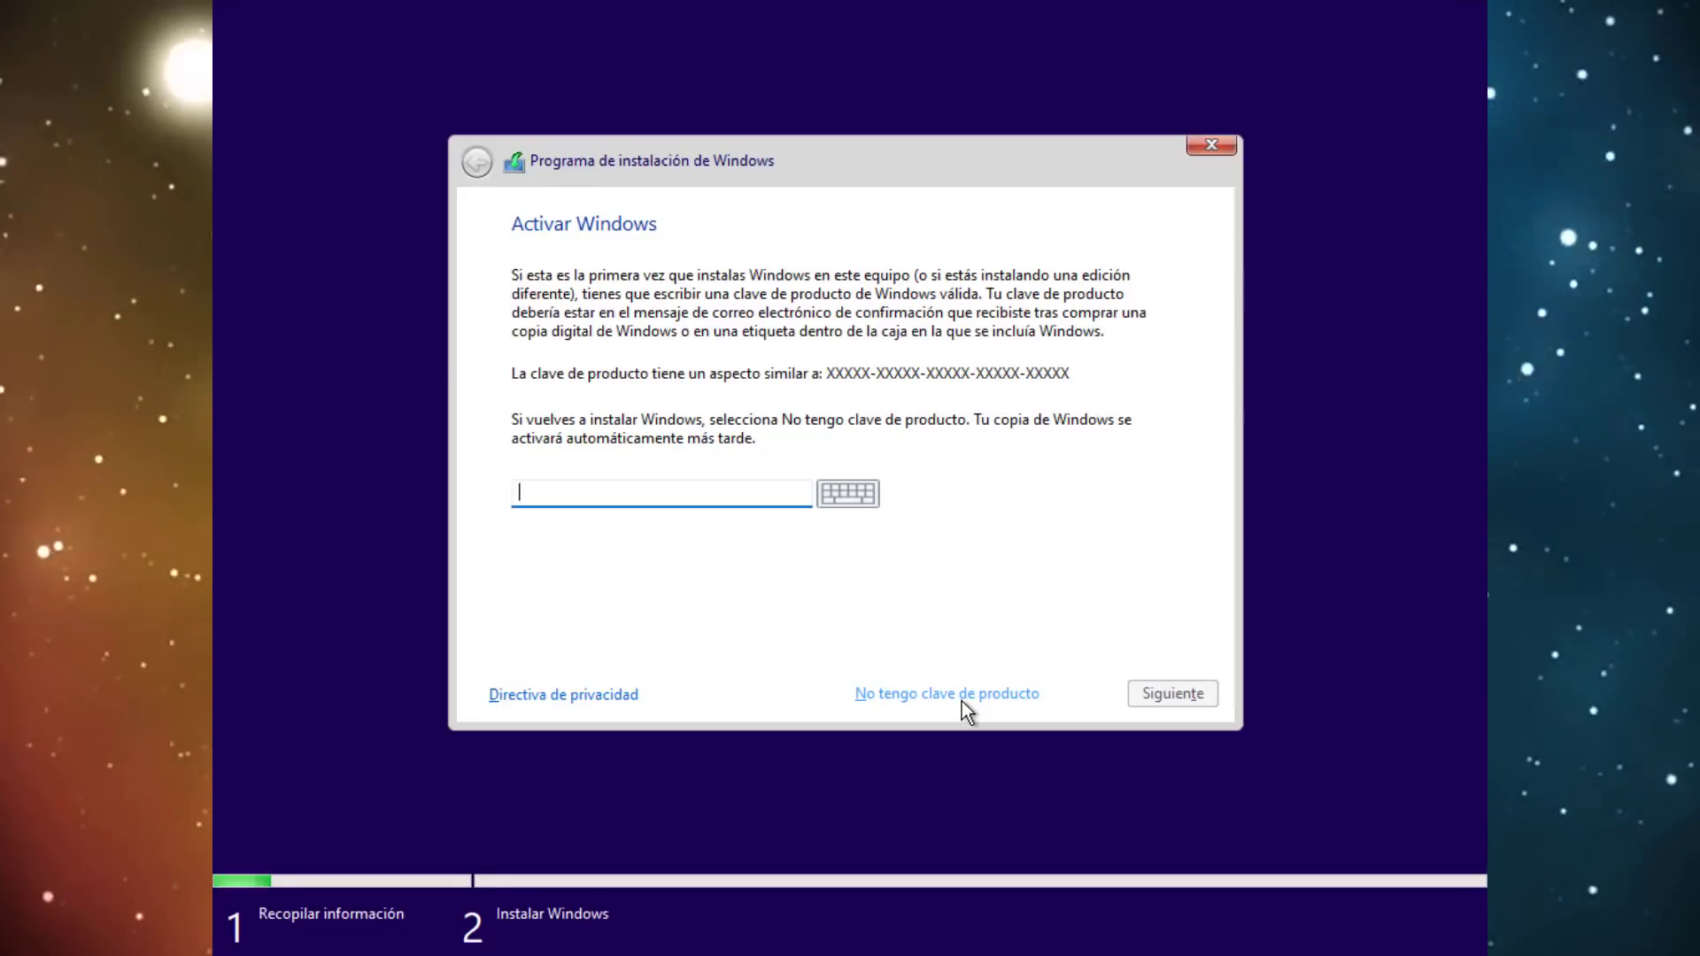
pyautogui.click(962, 698)
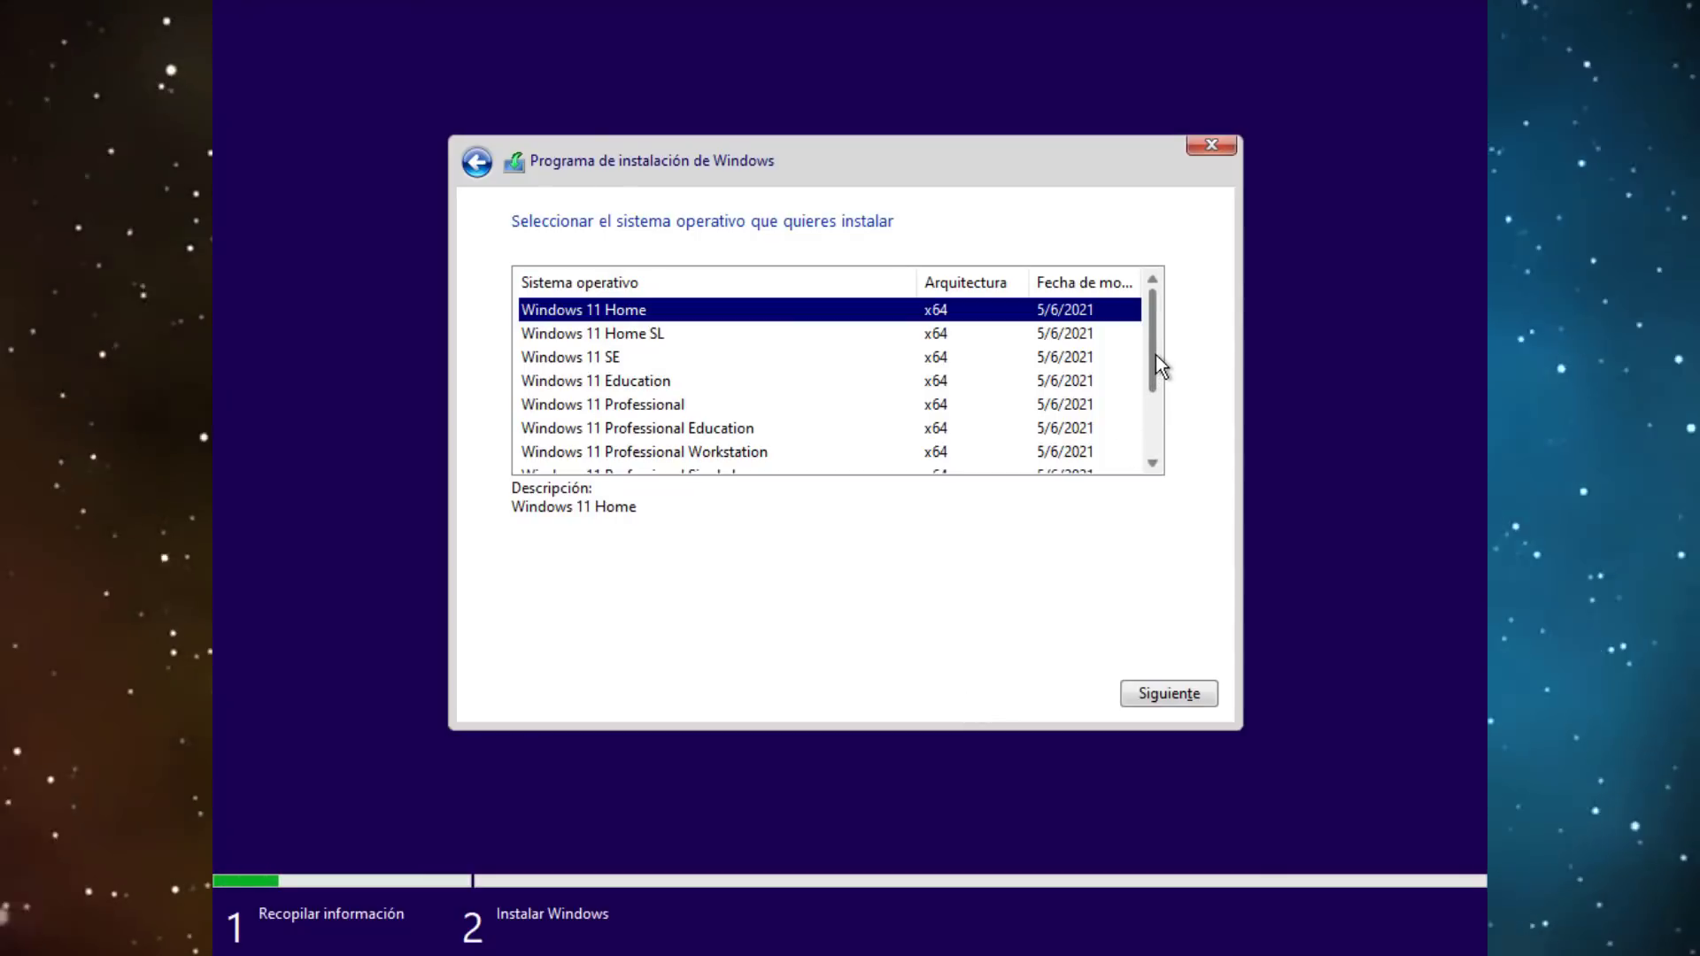
# - Look through the list of Windows 11 editions available for installation
pyautogui.moveTo(1156, 355); pyautogui.dragTo(1155, 365)
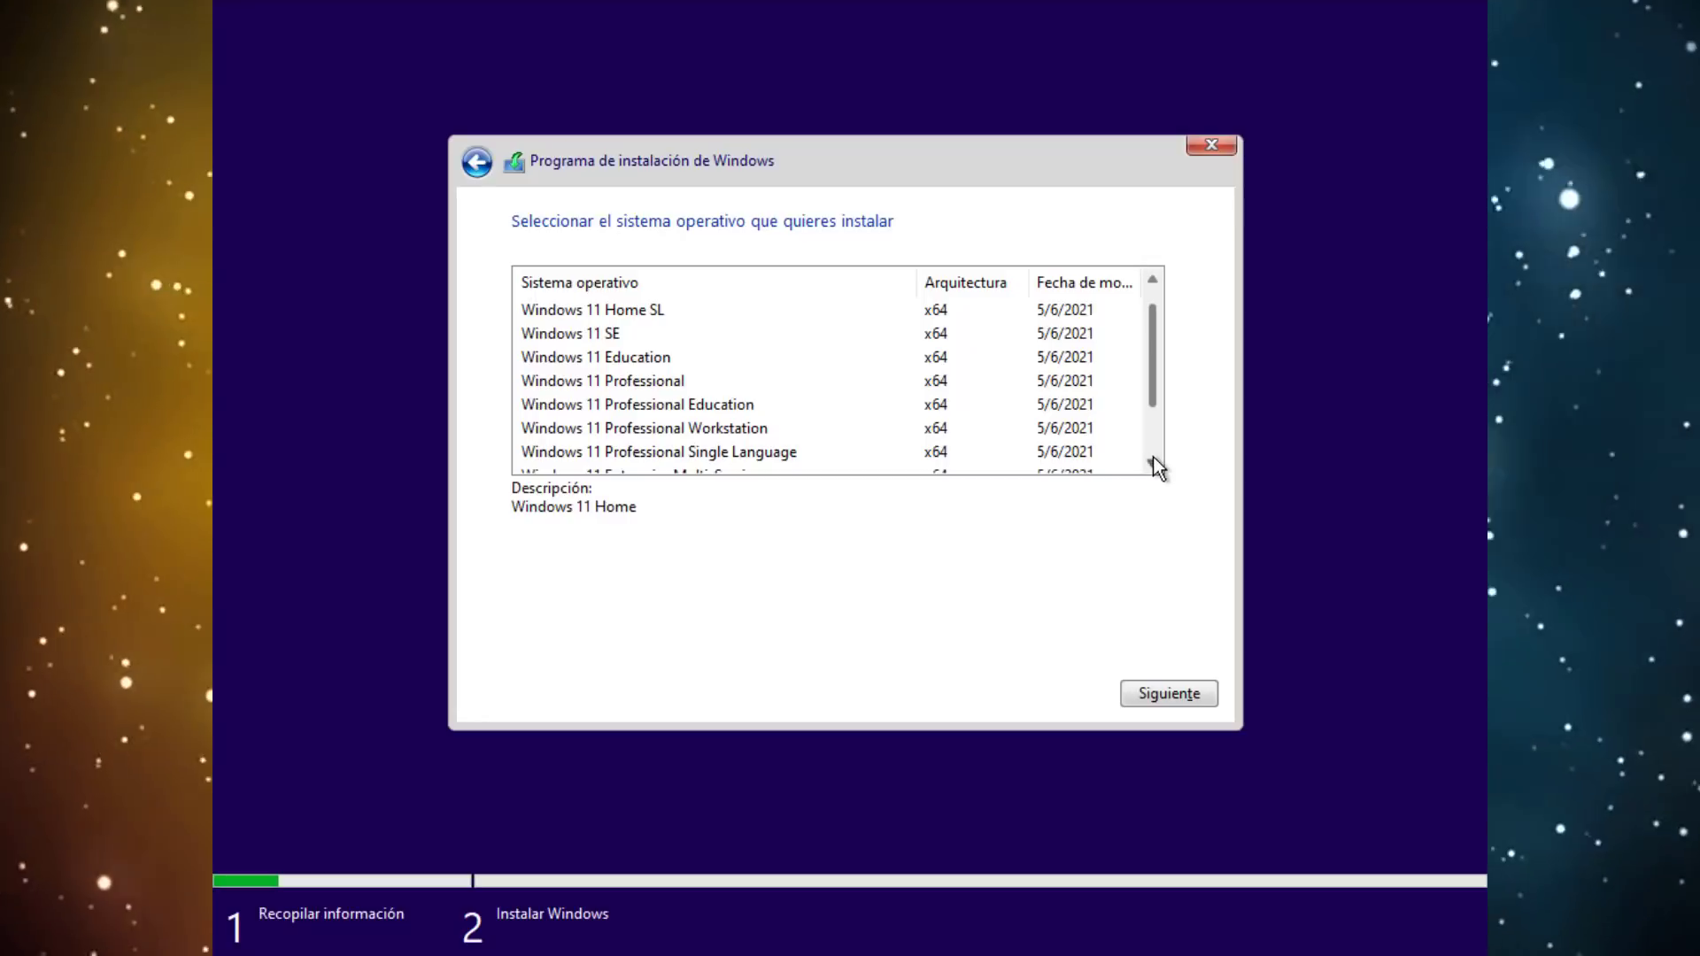
pyautogui.click(1153, 461)
pyautogui.click(1153, 461)
pyautogui.click(1153, 462)
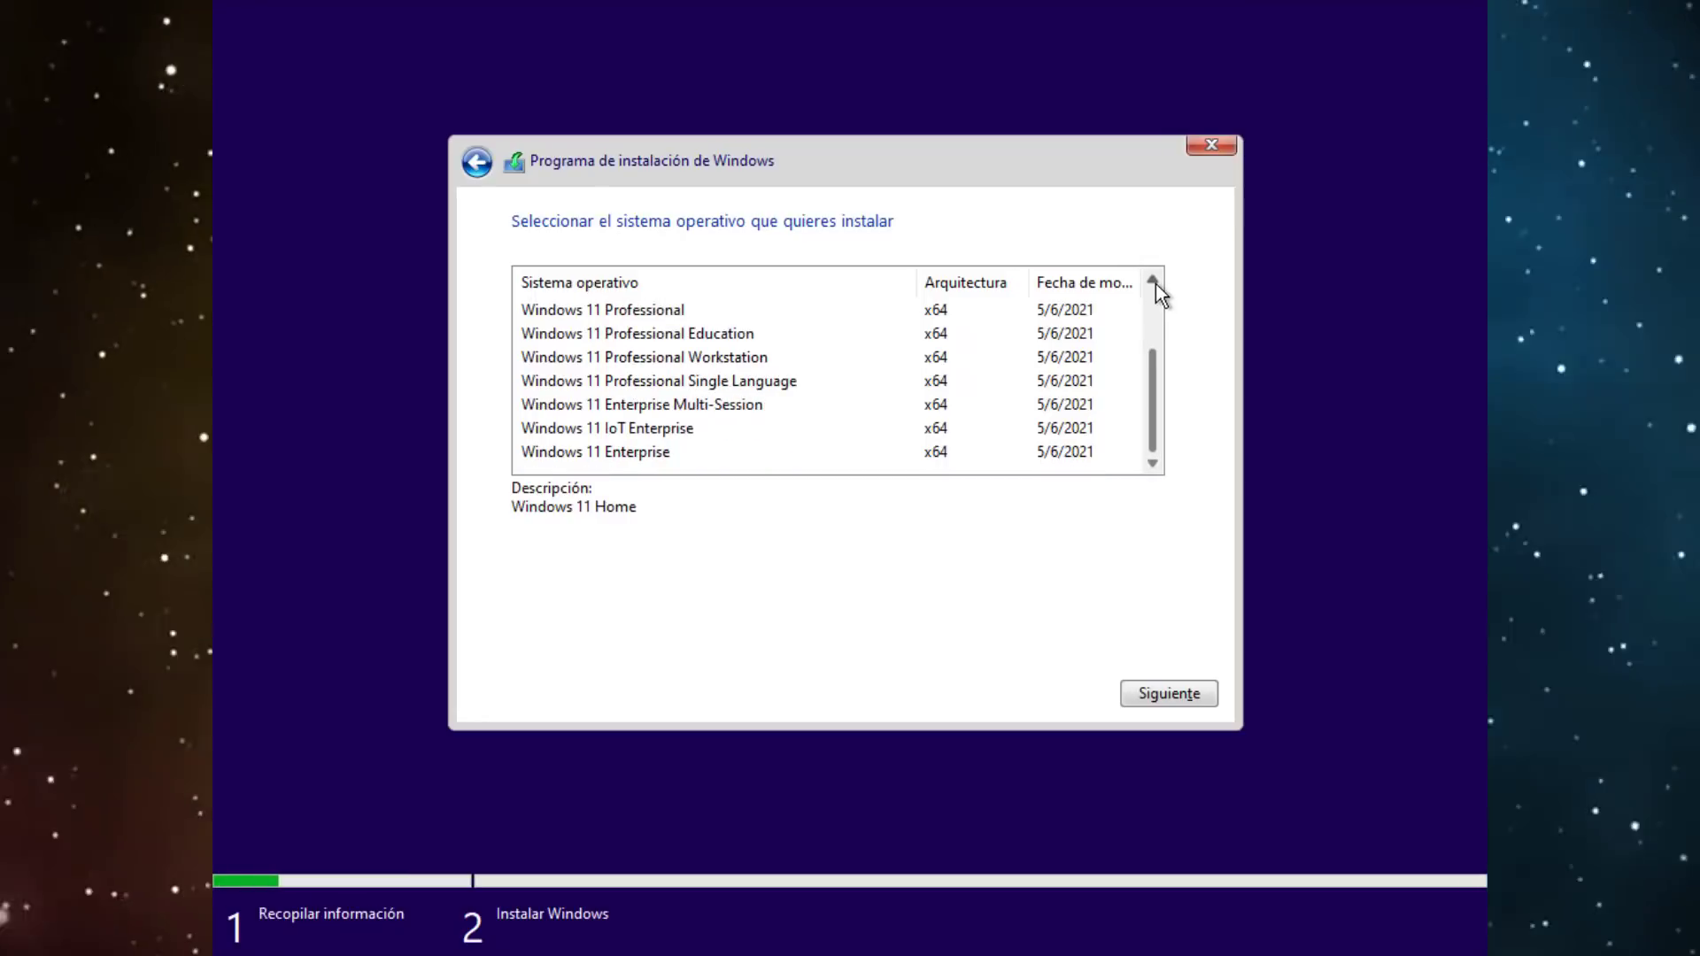
pyautogui.click(1154, 281)
pyautogui.click(1154, 281)
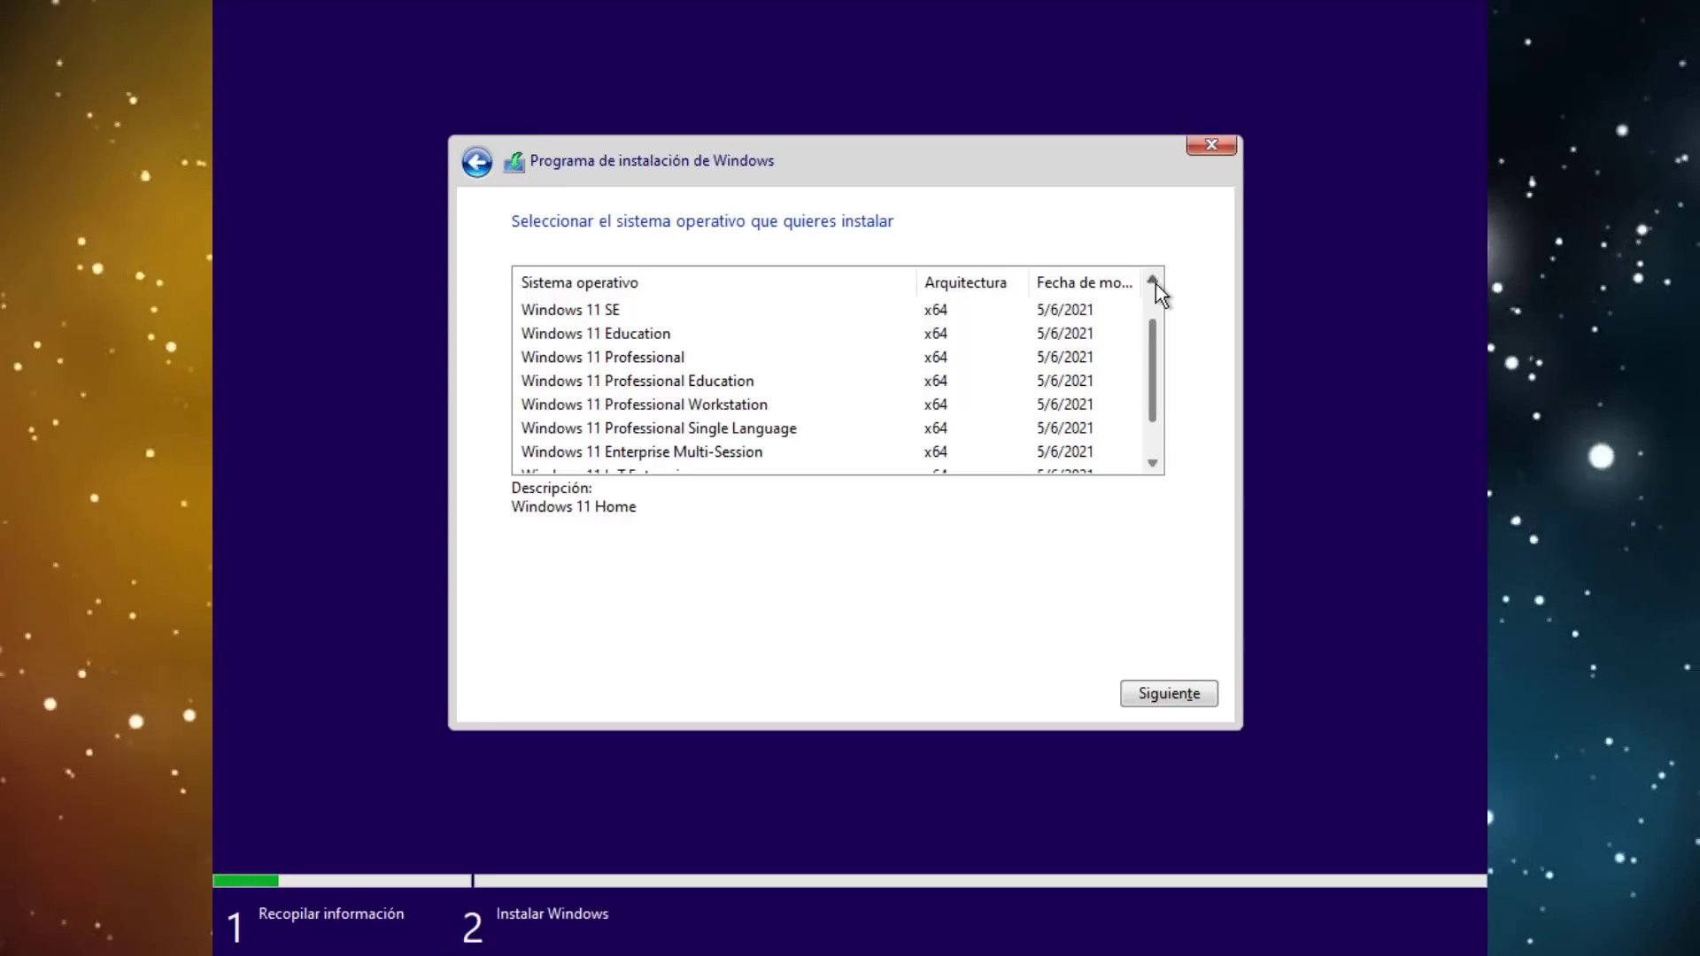
pyautogui.click(1154, 282)
pyautogui.click(1154, 282)
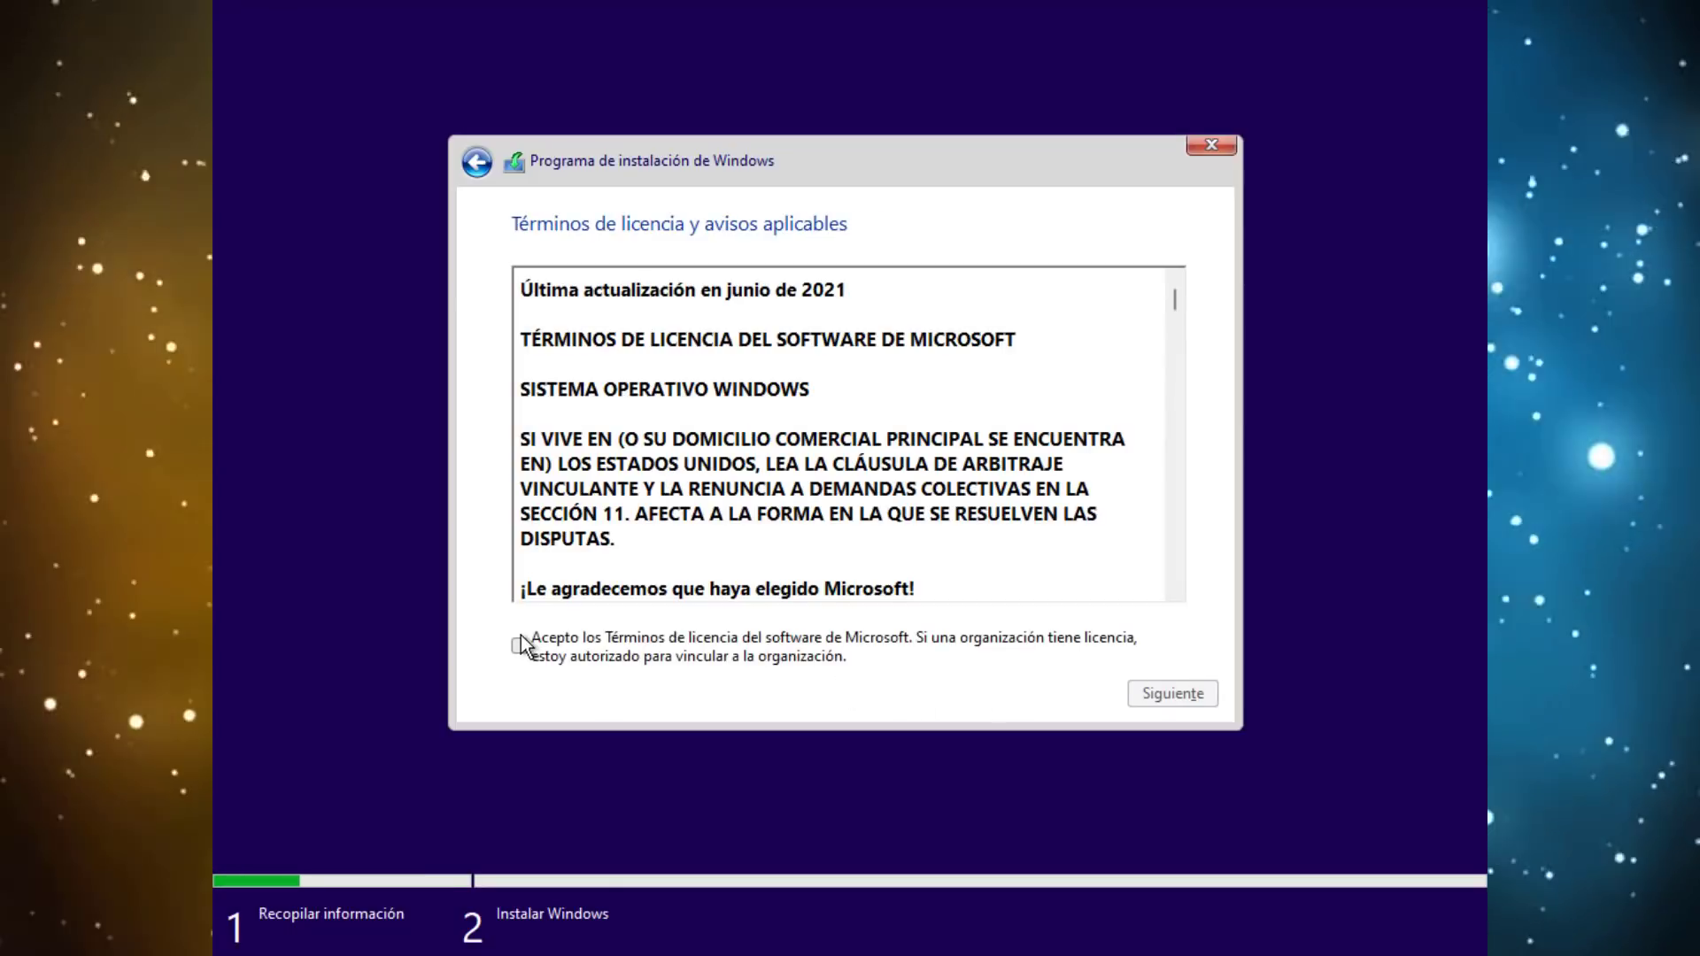
# - Accept the Microsoft licence terms and choose the custom installation that installs only Windows
pyautogui.click(520, 645)
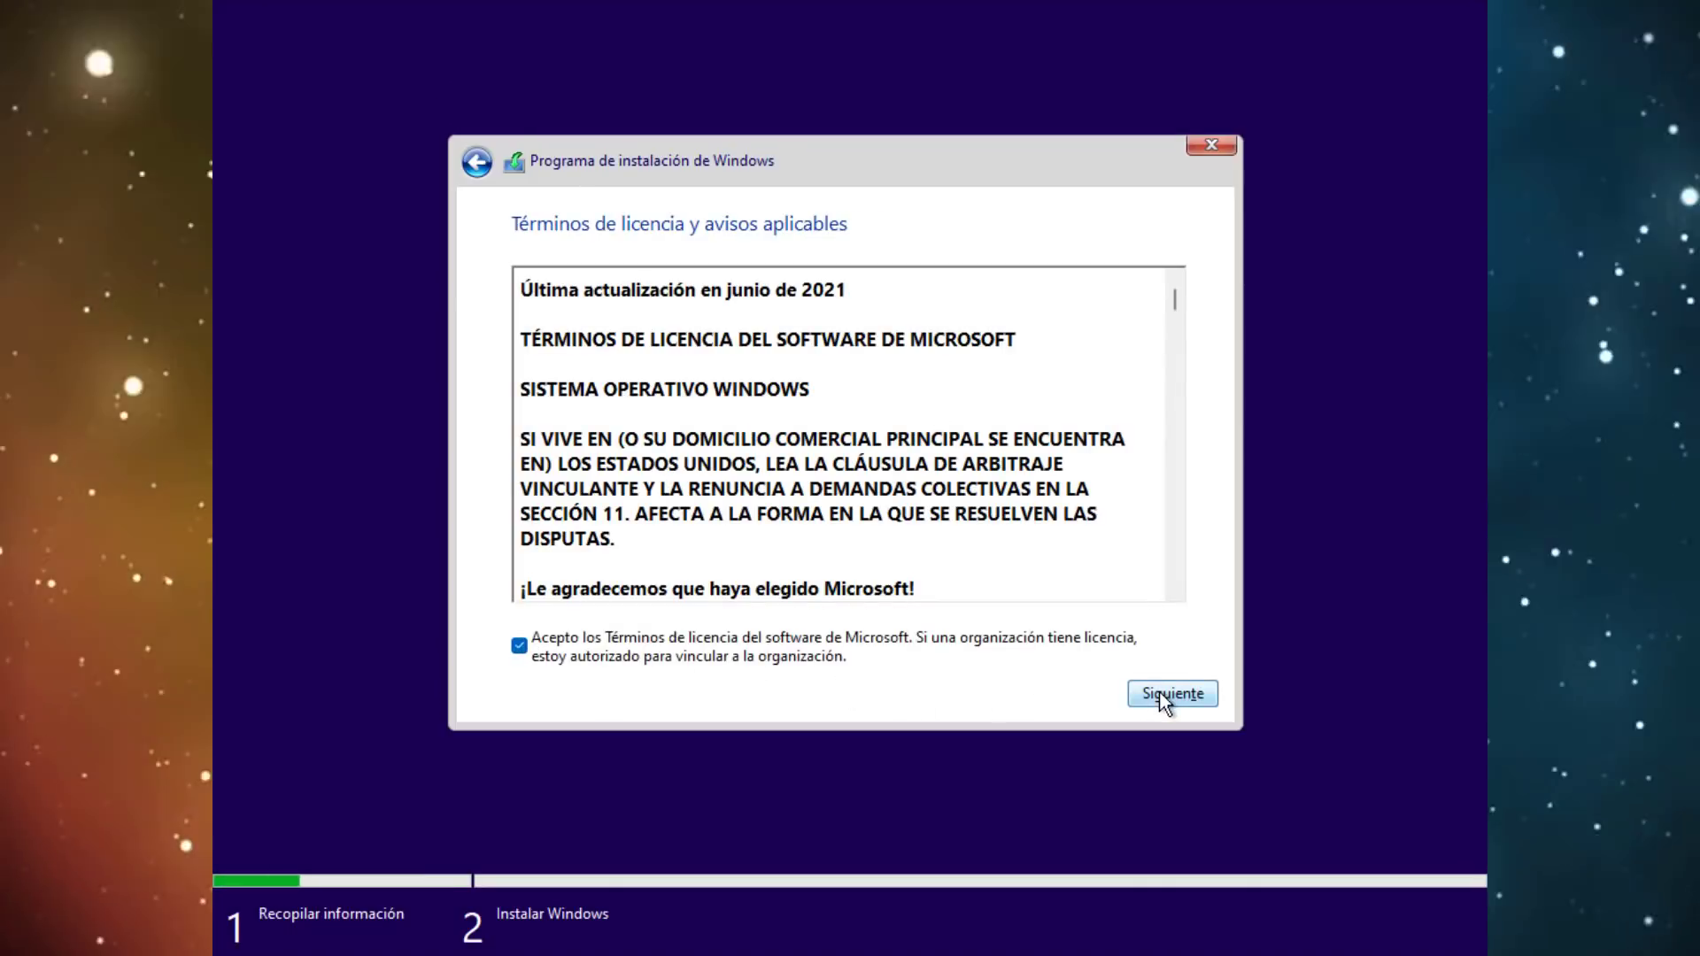
pyautogui.click(1162, 695)
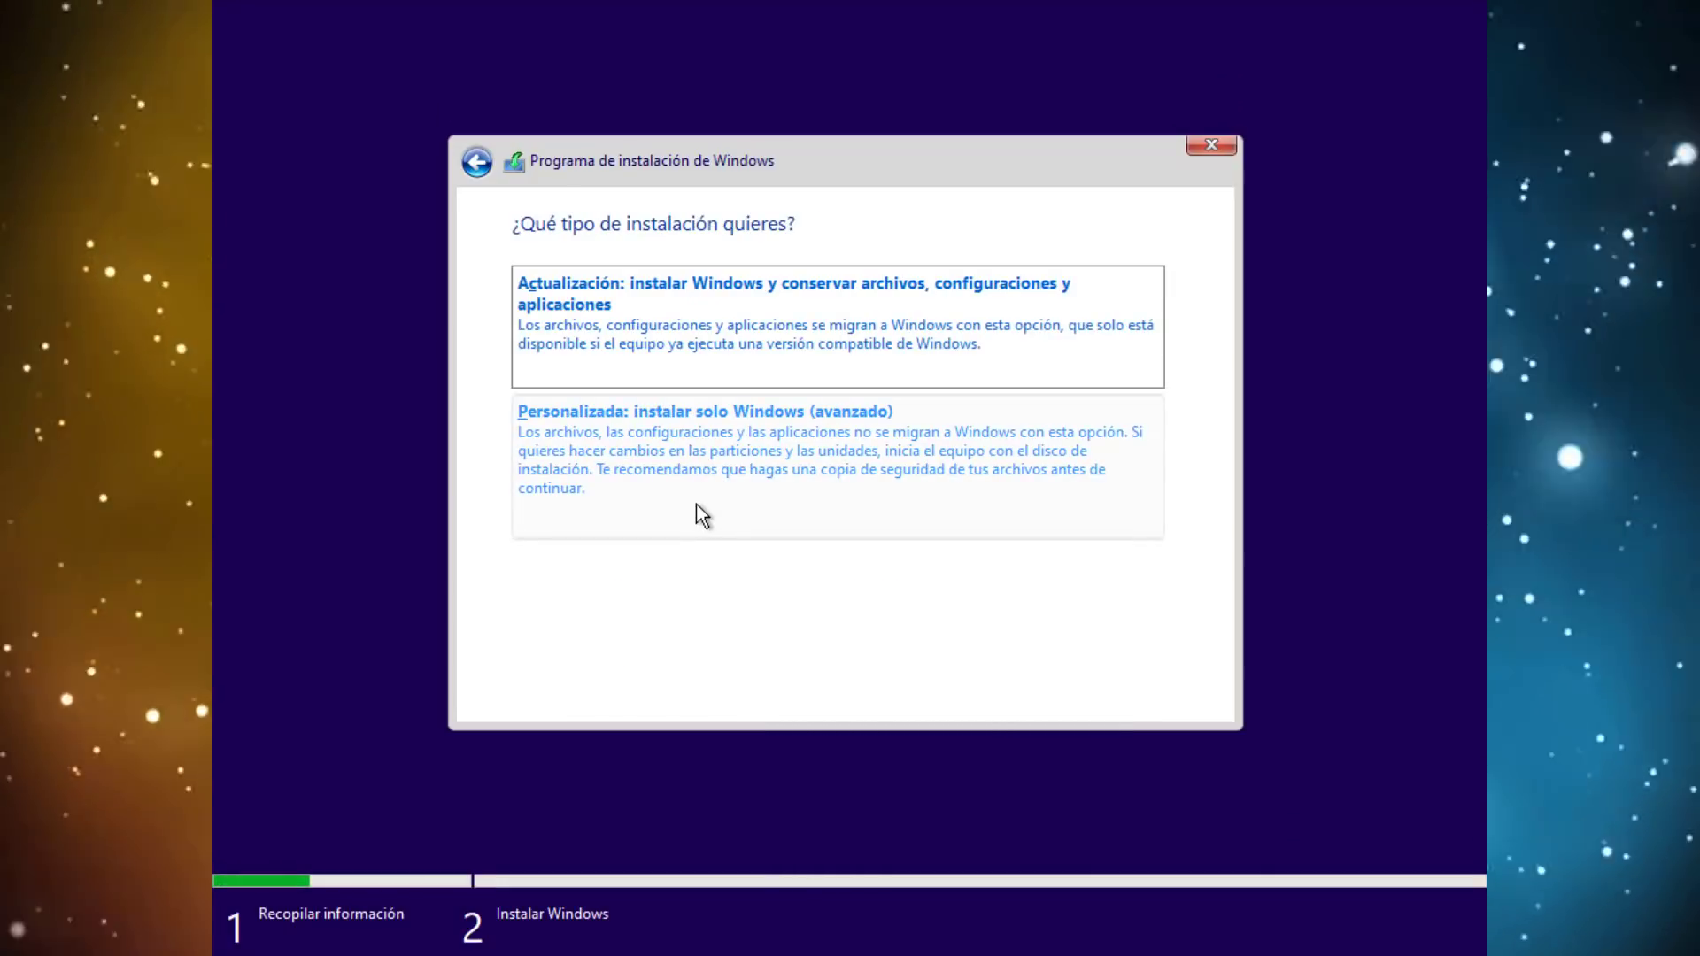
pyautogui.click(696, 503)
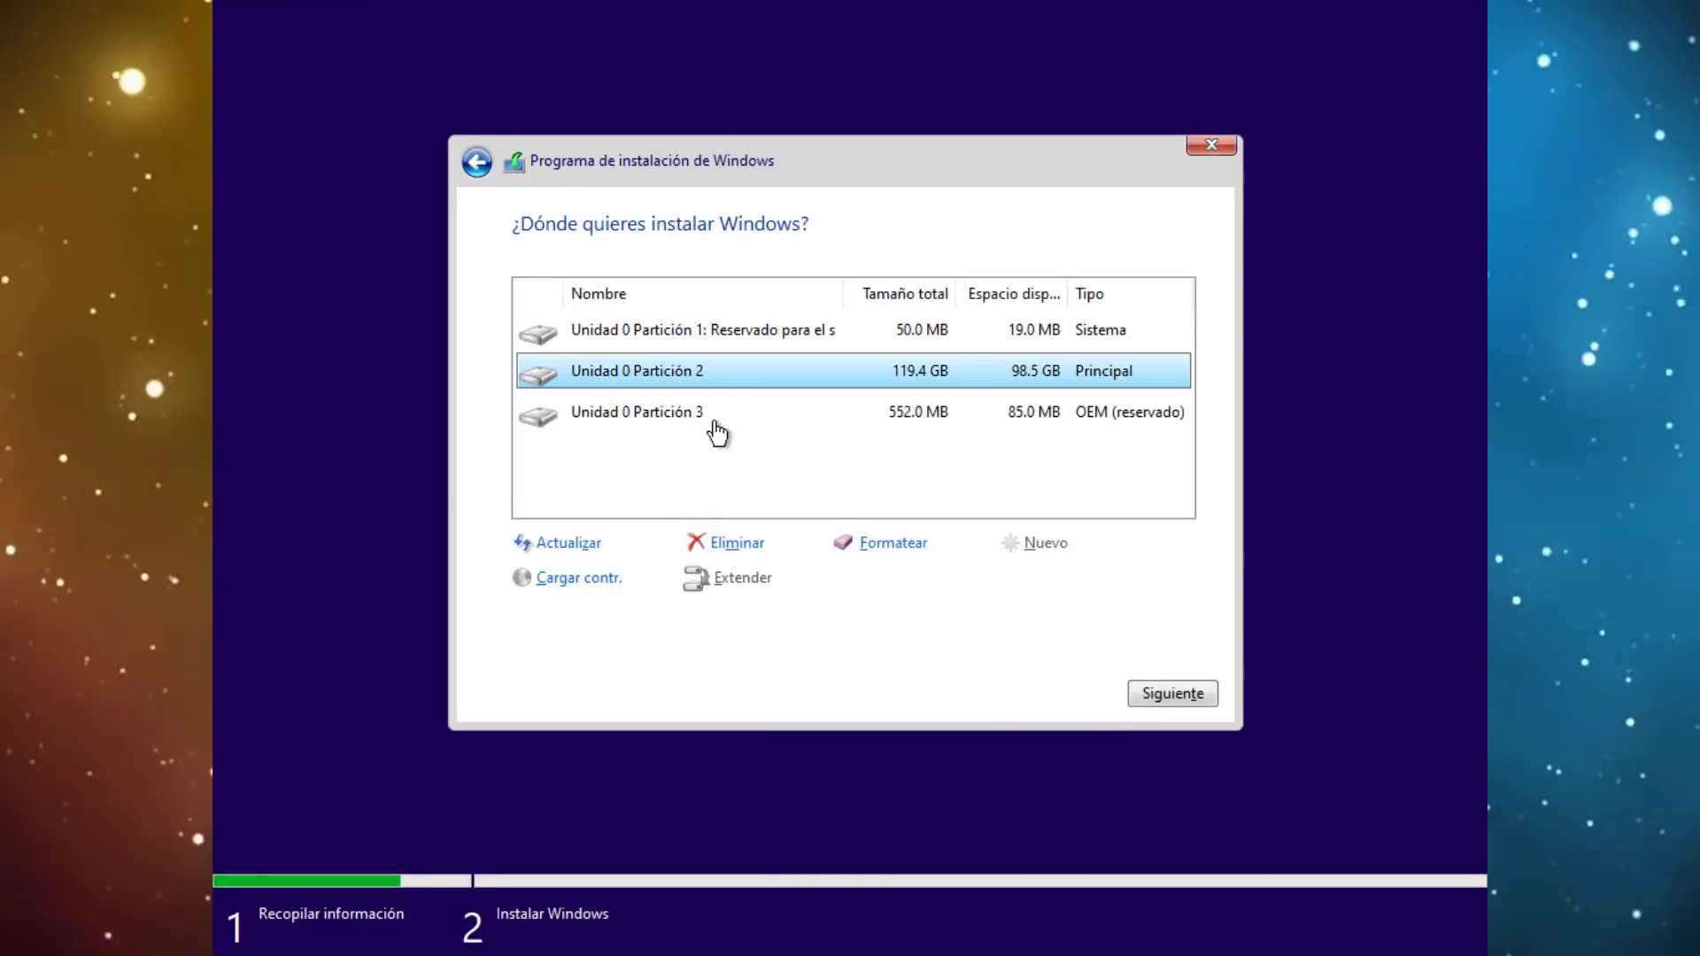
# - Delete all three partitions on drive 0 and install Windows in its unallocated space
pyautogui.click(733, 350)
pyautogui.click(722, 542)
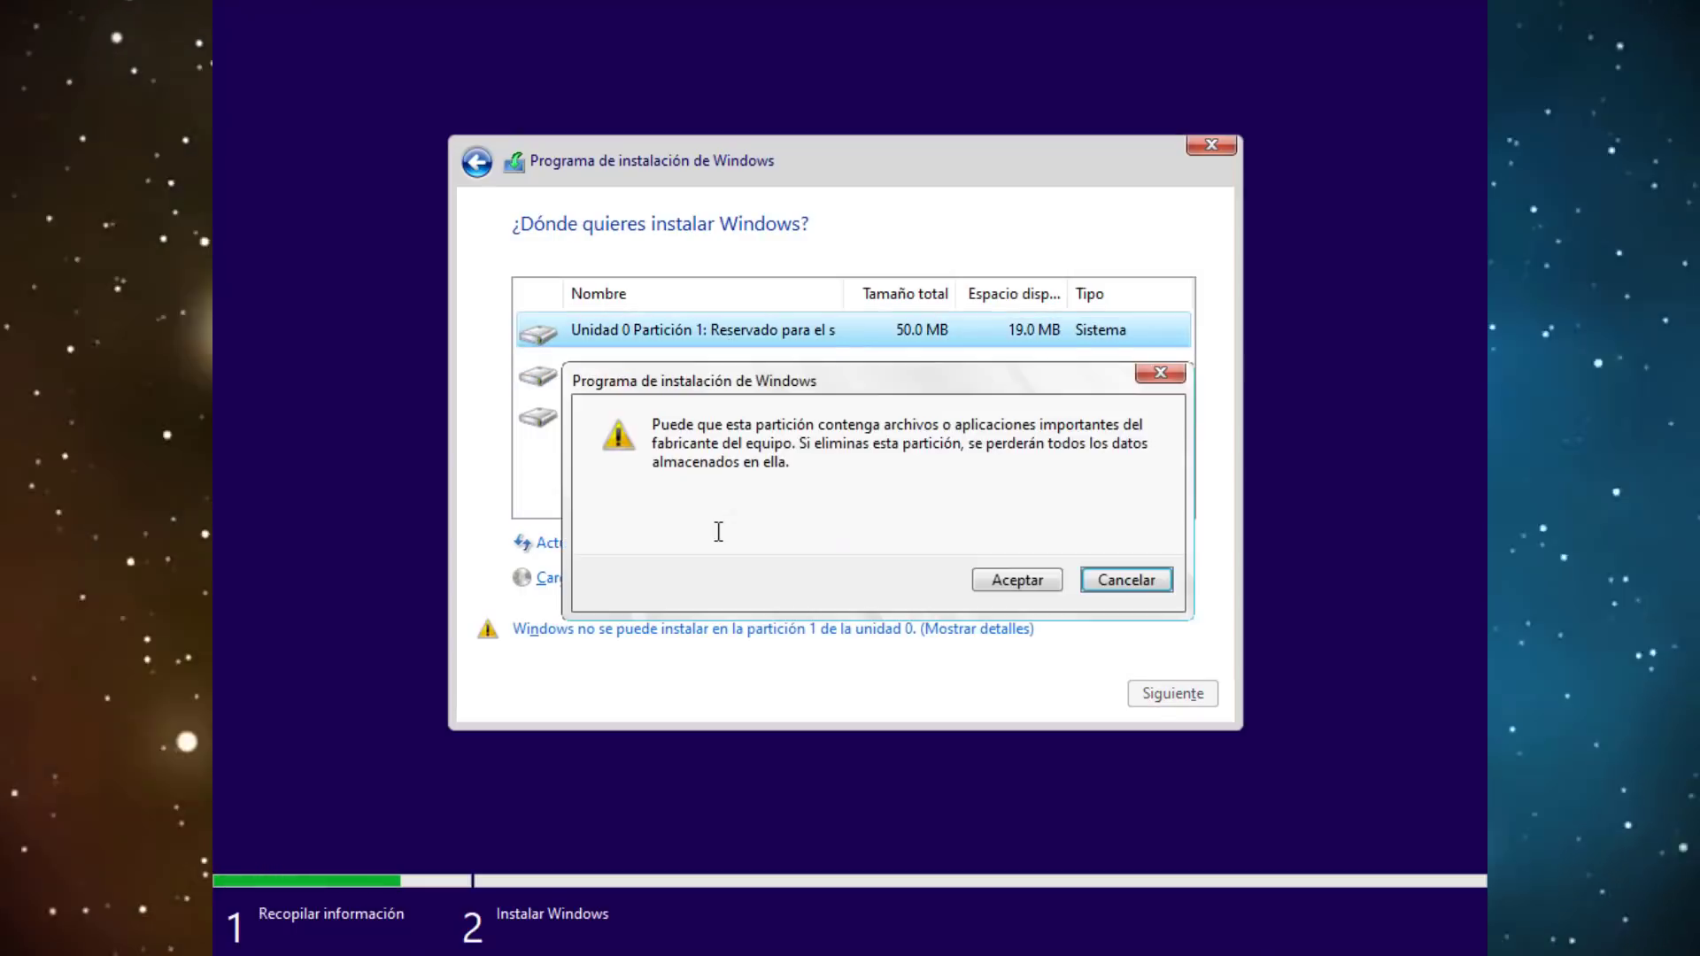
pyautogui.click(1016, 589)
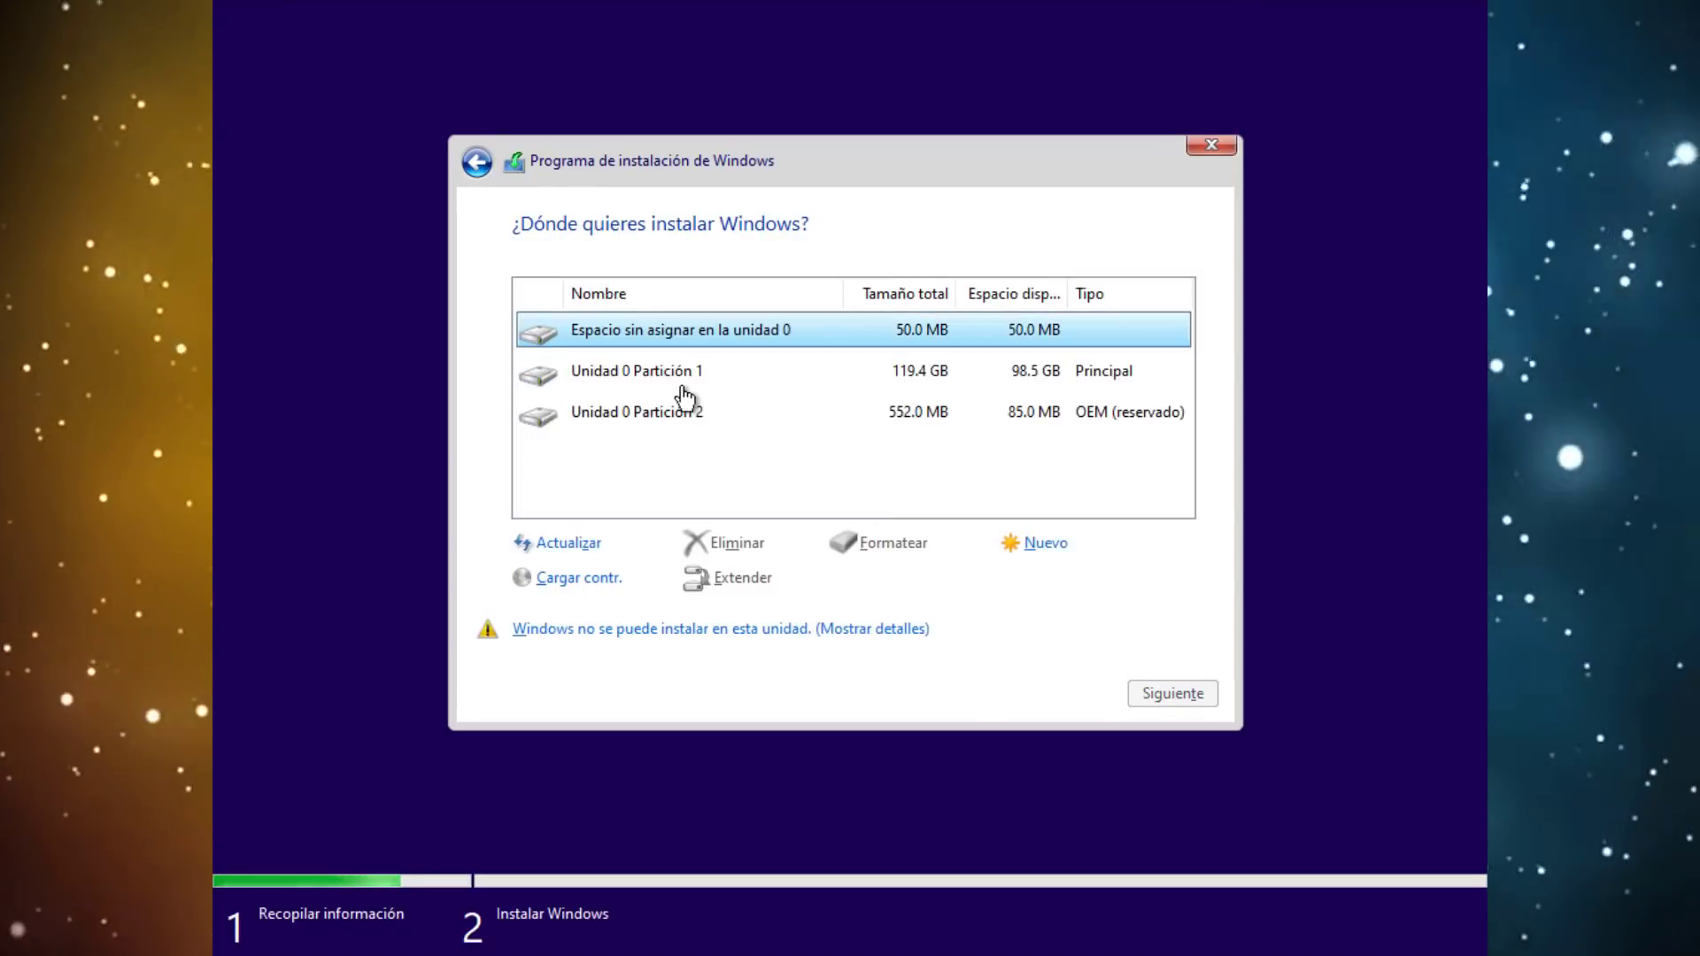
pyautogui.click(666, 379)
pyautogui.click(737, 536)
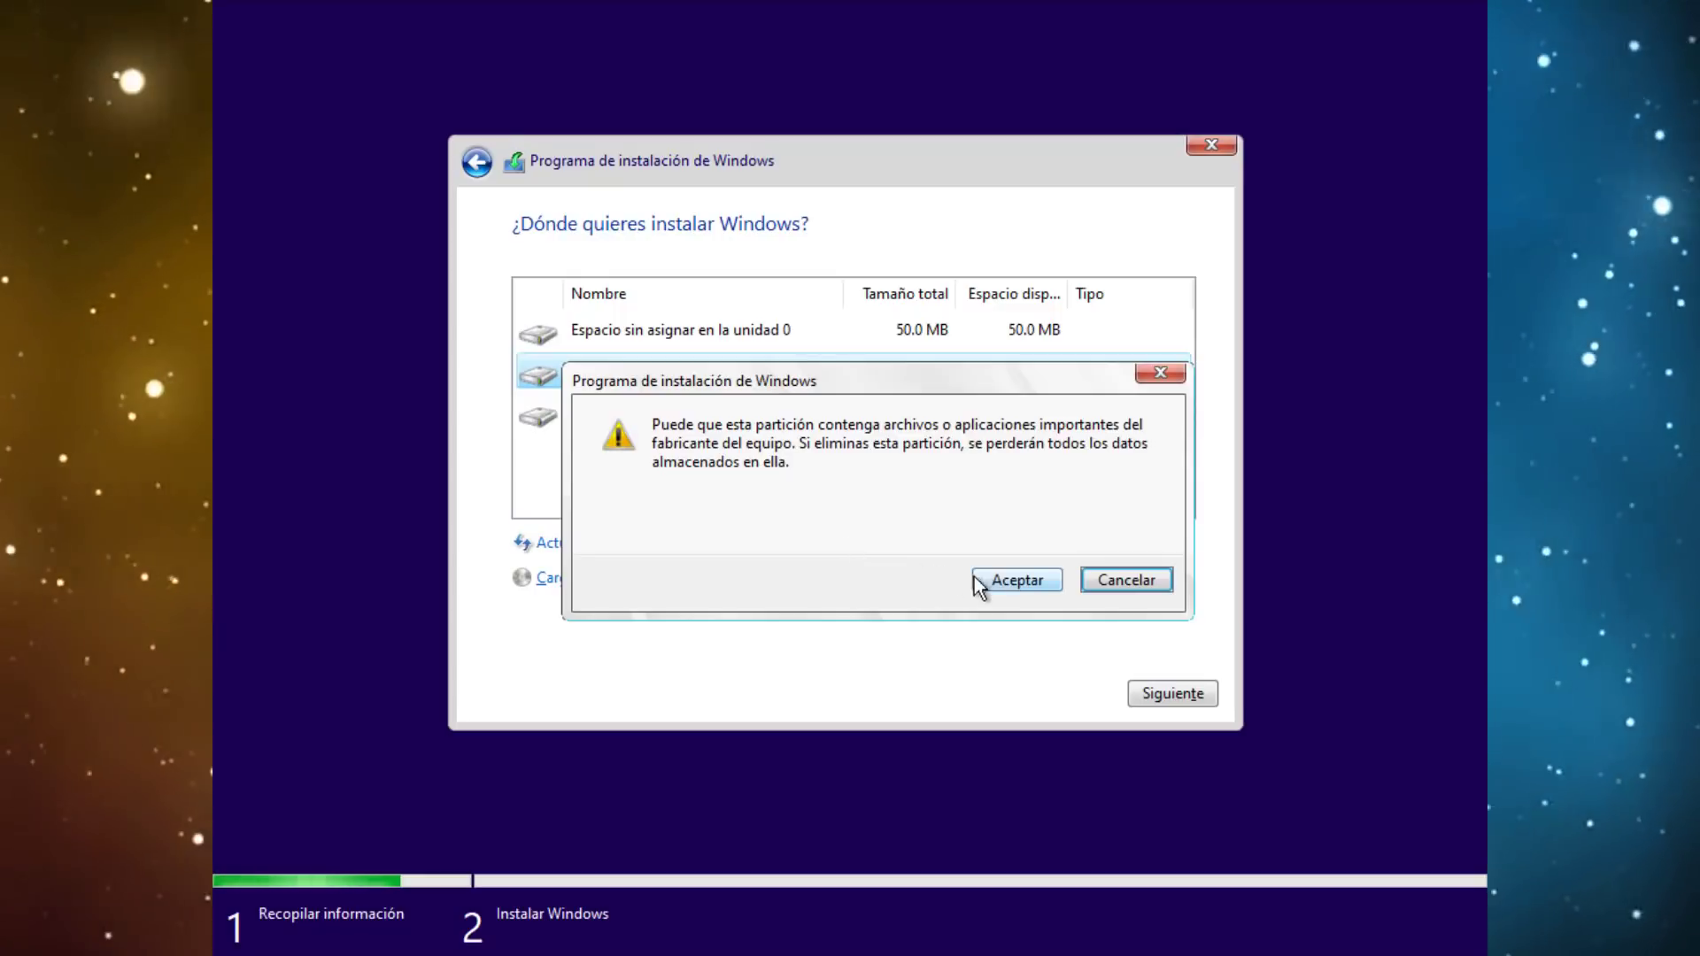
pyautogui.click(977, 579)
pyautogui.click(669, 375)
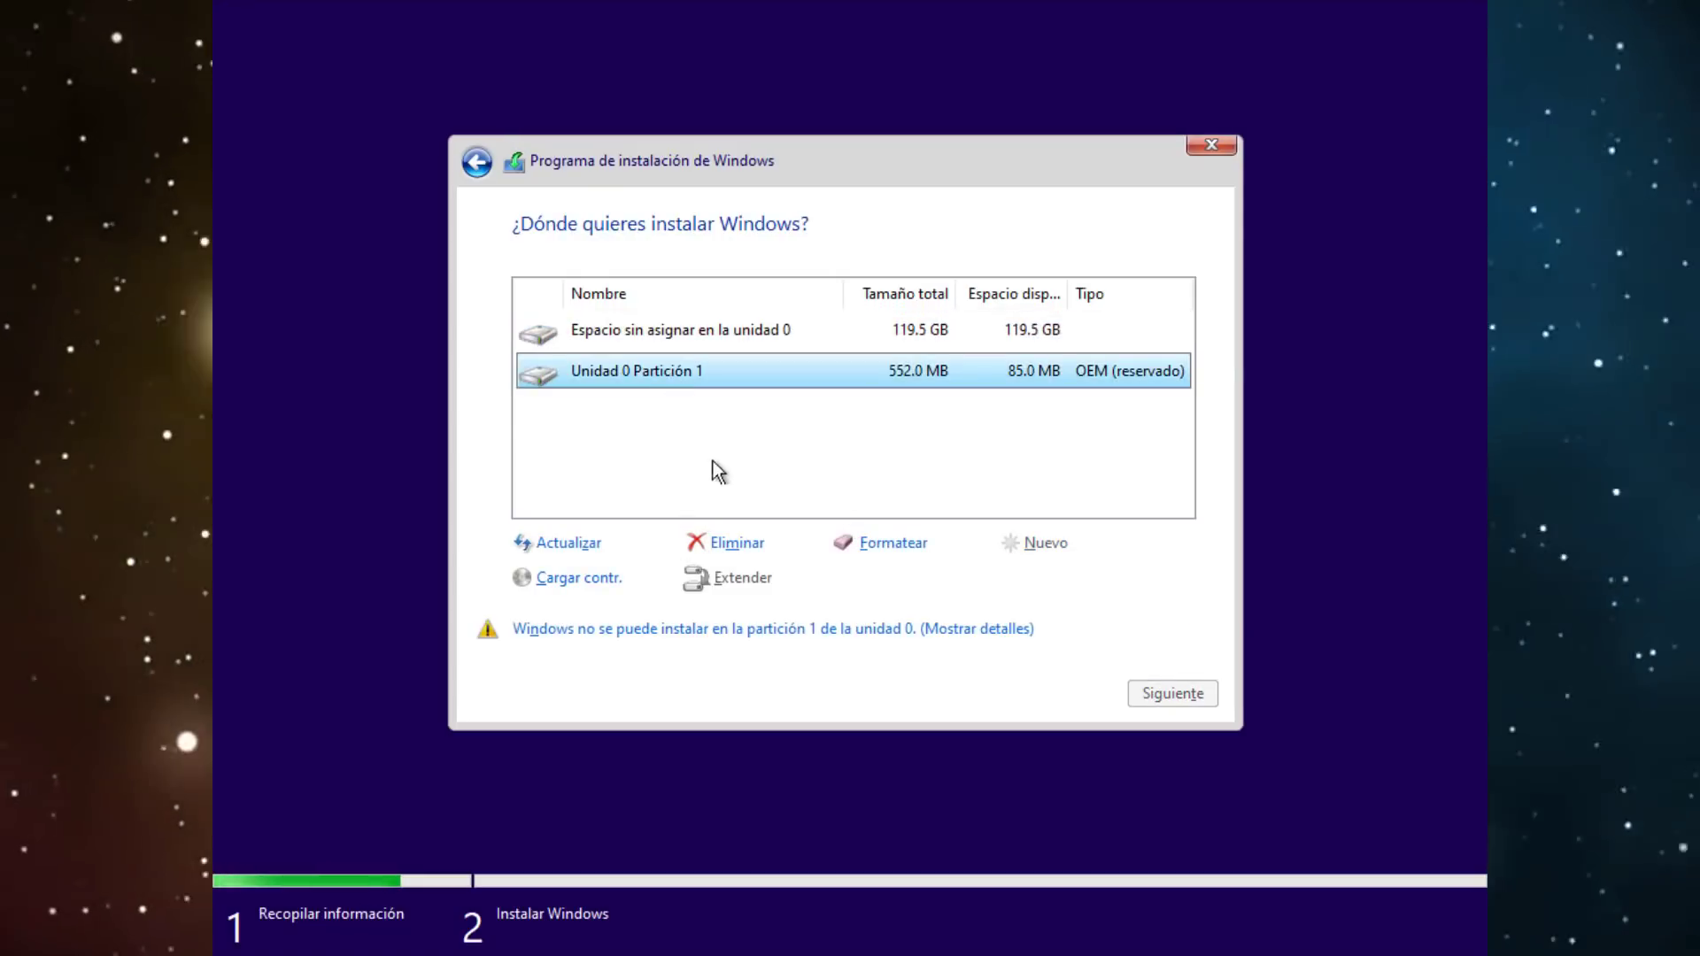
pyautogui.click(744, 542)
pyautogui.click(998, 583)
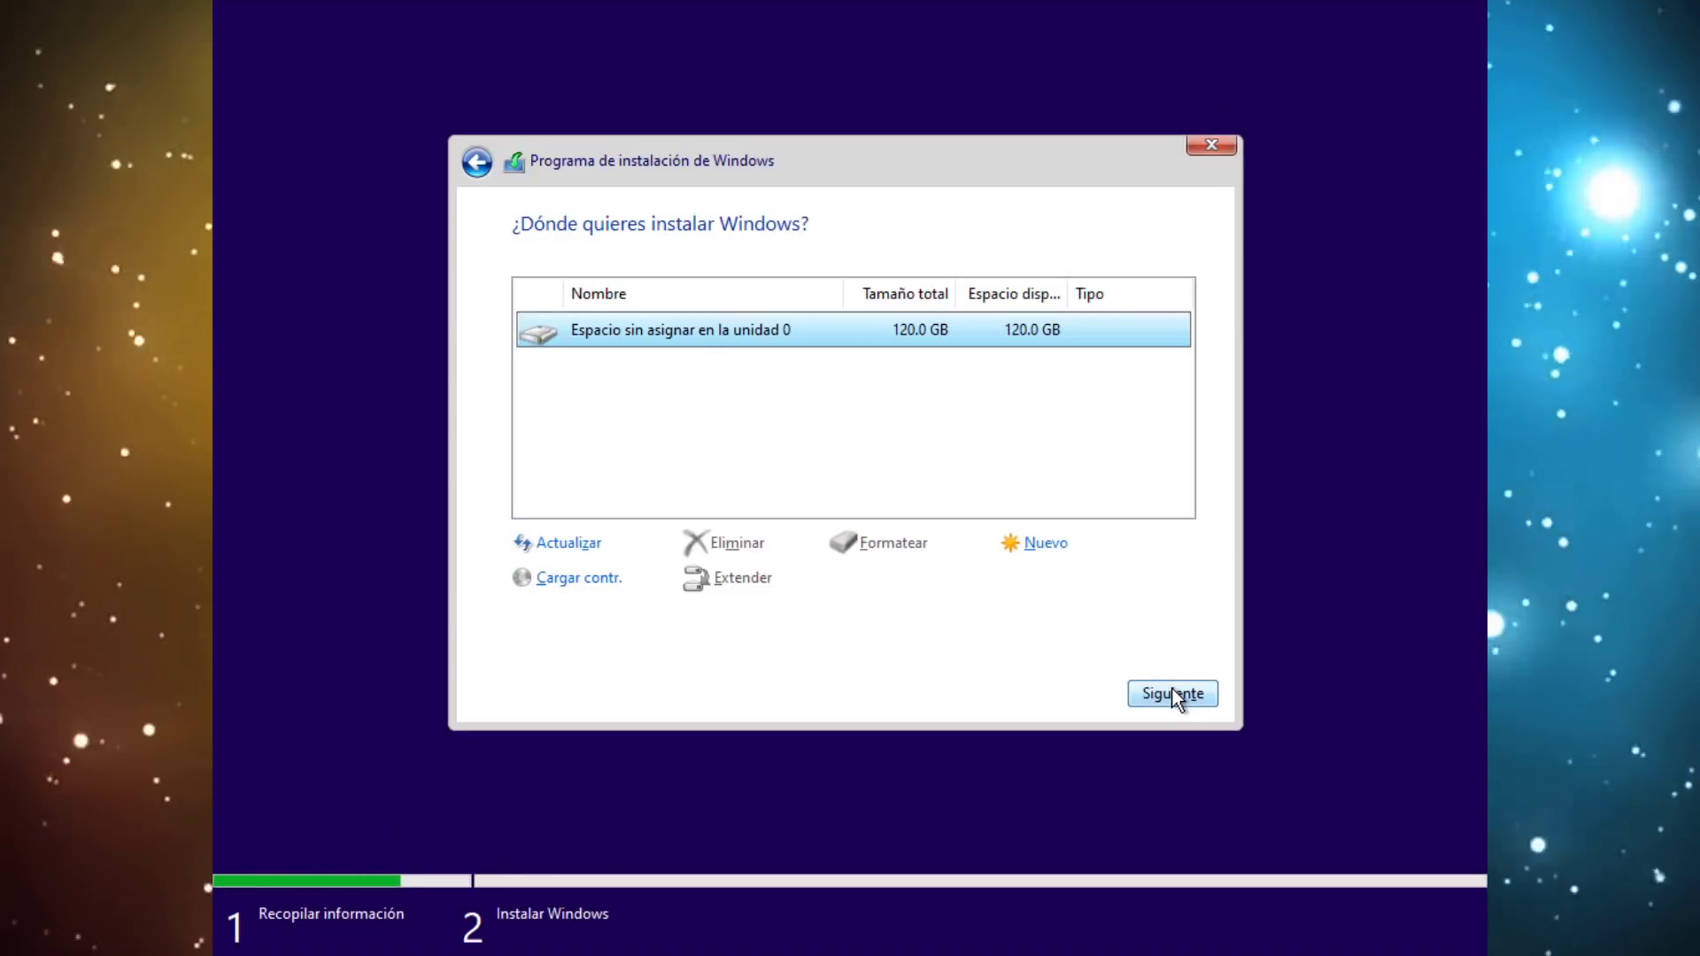
pyautogui.click(1174, 691)
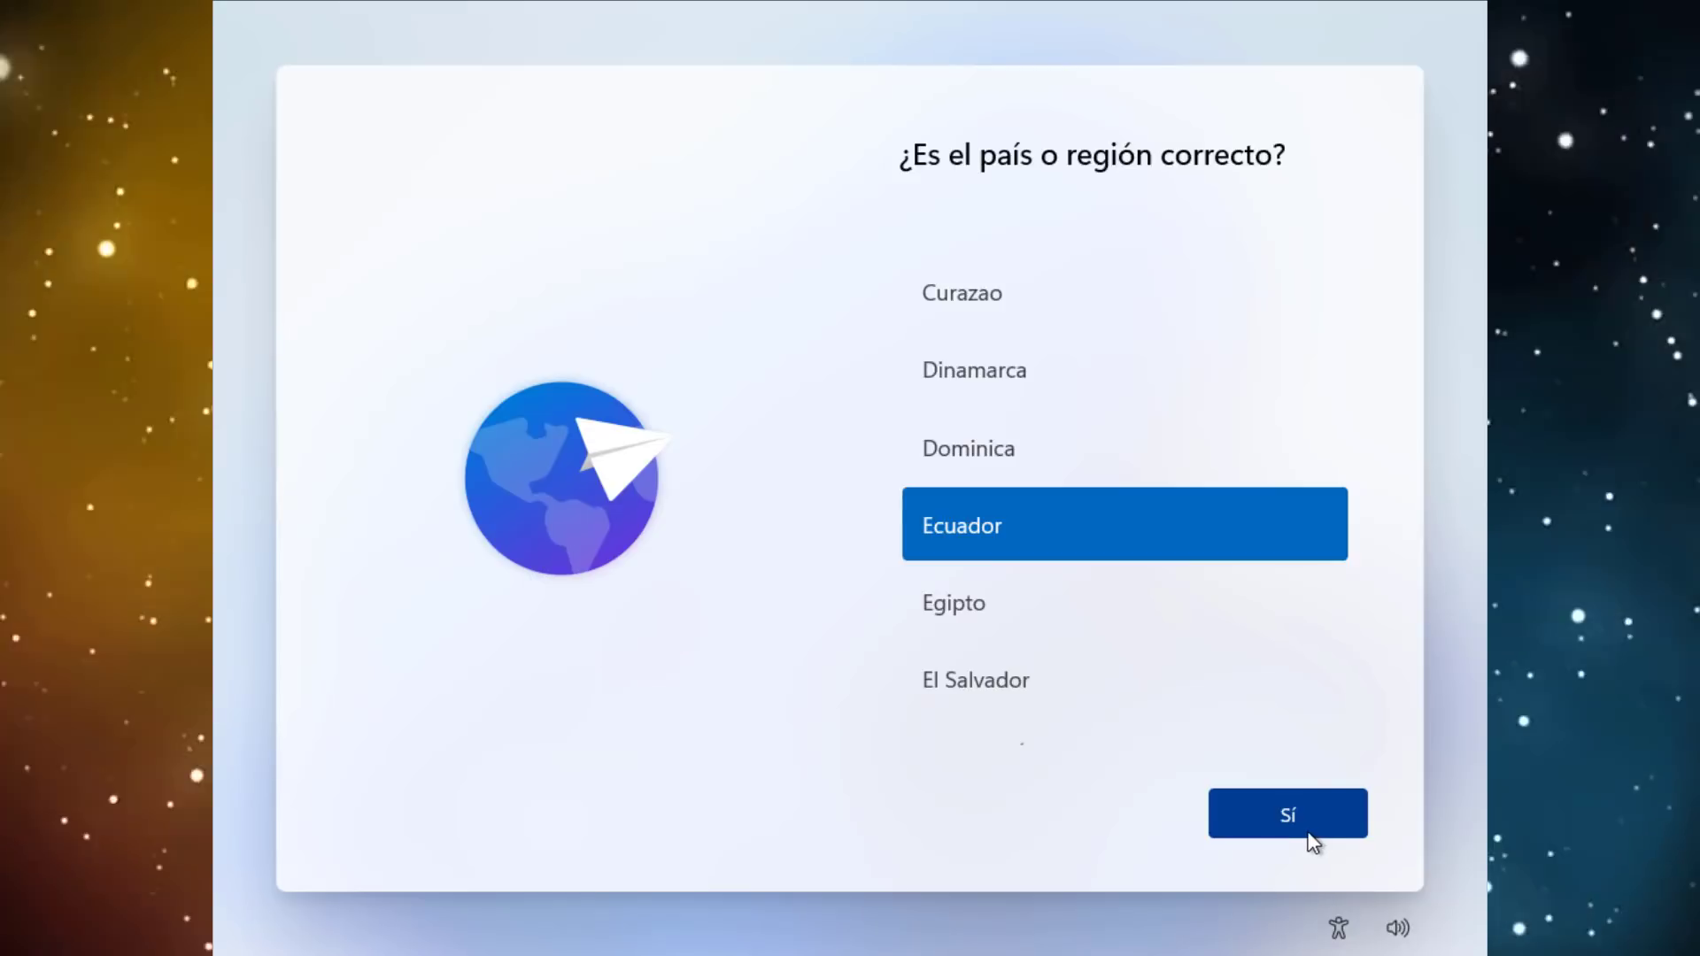
# - Confirm Ecuador as the region, choose the Latinoamérica keyboard layout and skip the second layout
pyautogui.click(1312, 841)
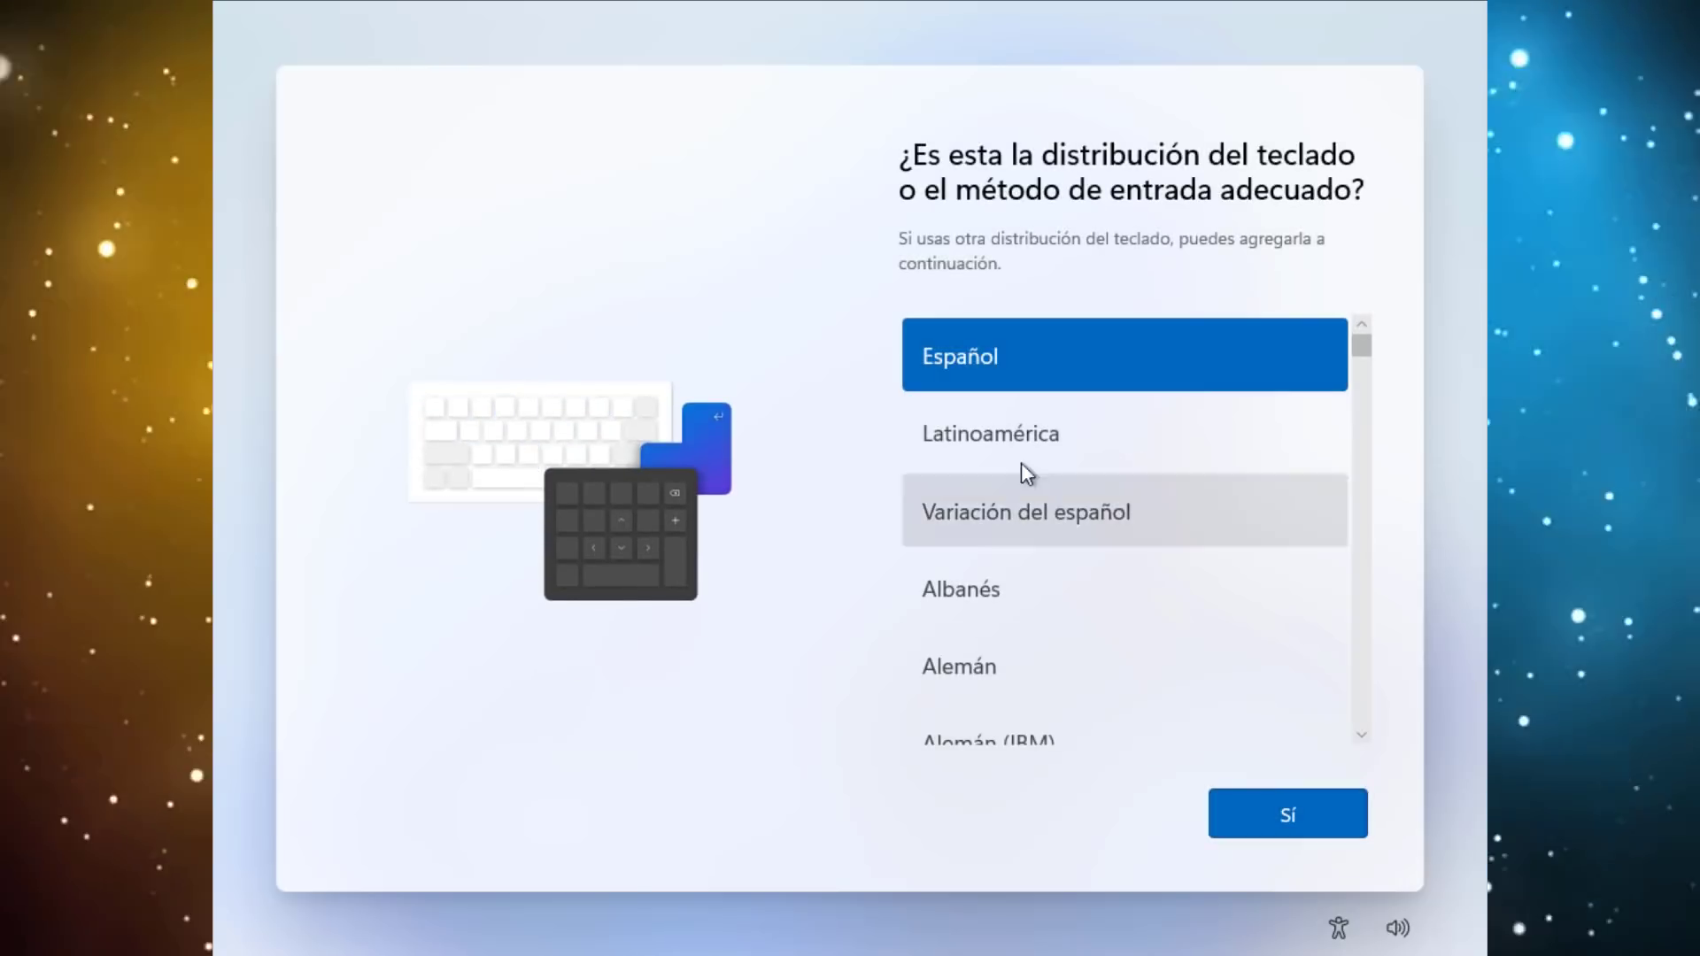
pyautogui.click(999, 435)
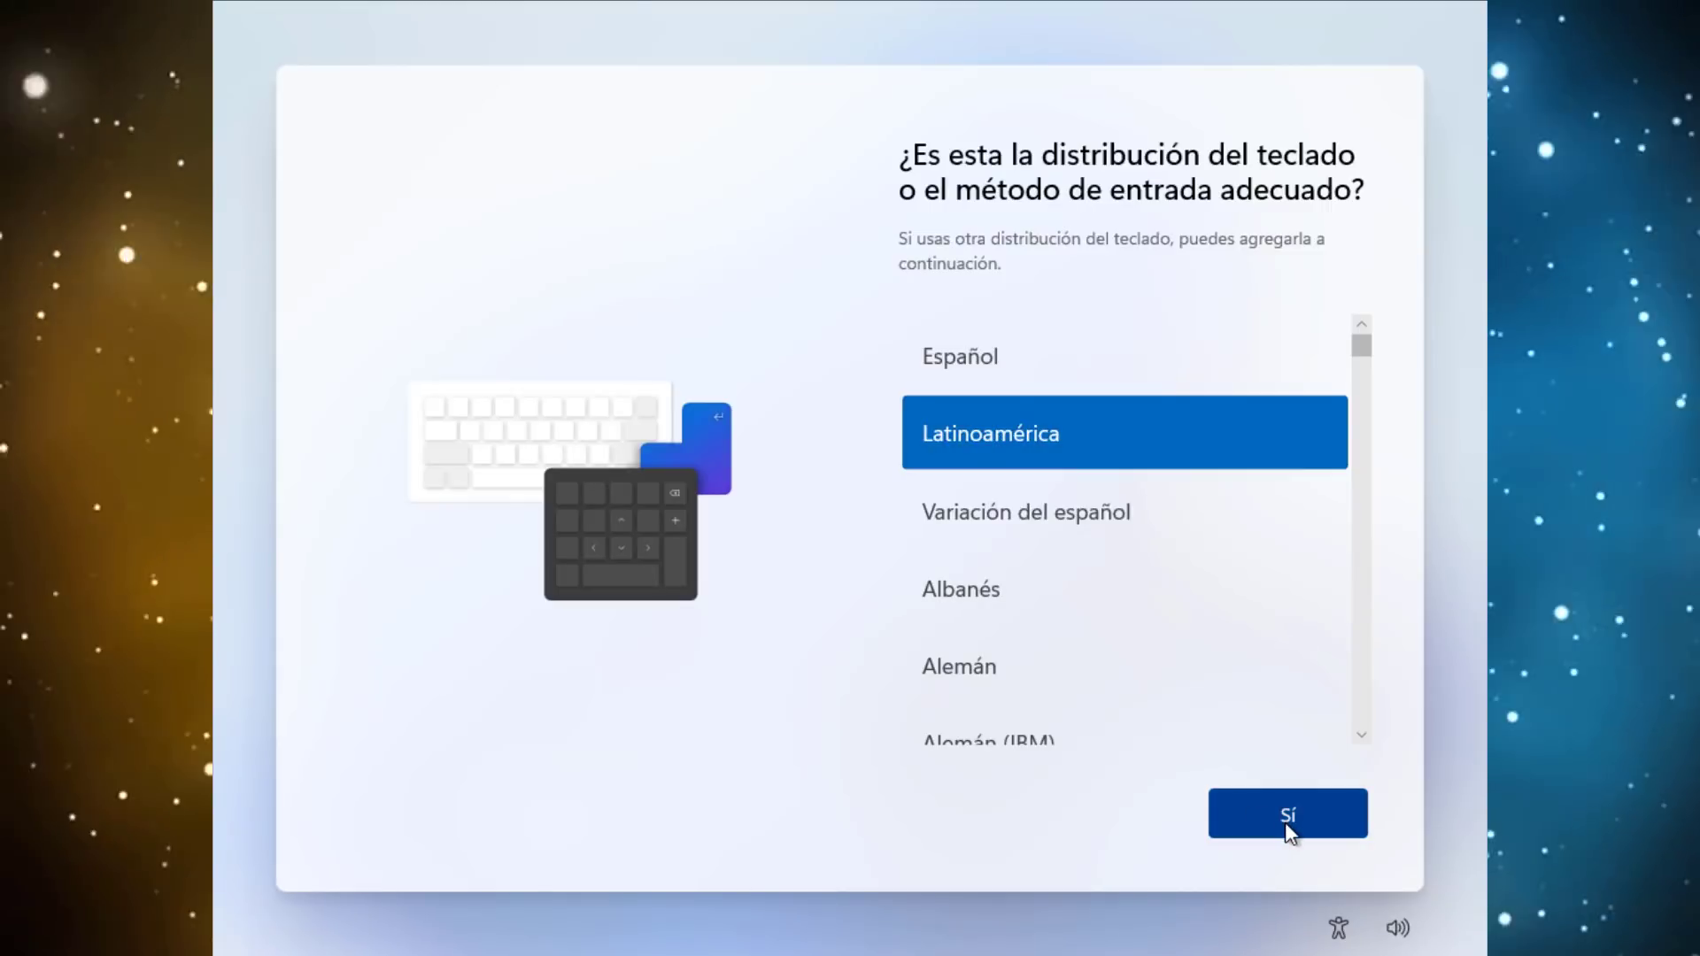
pyautogui.click(1287, 815)
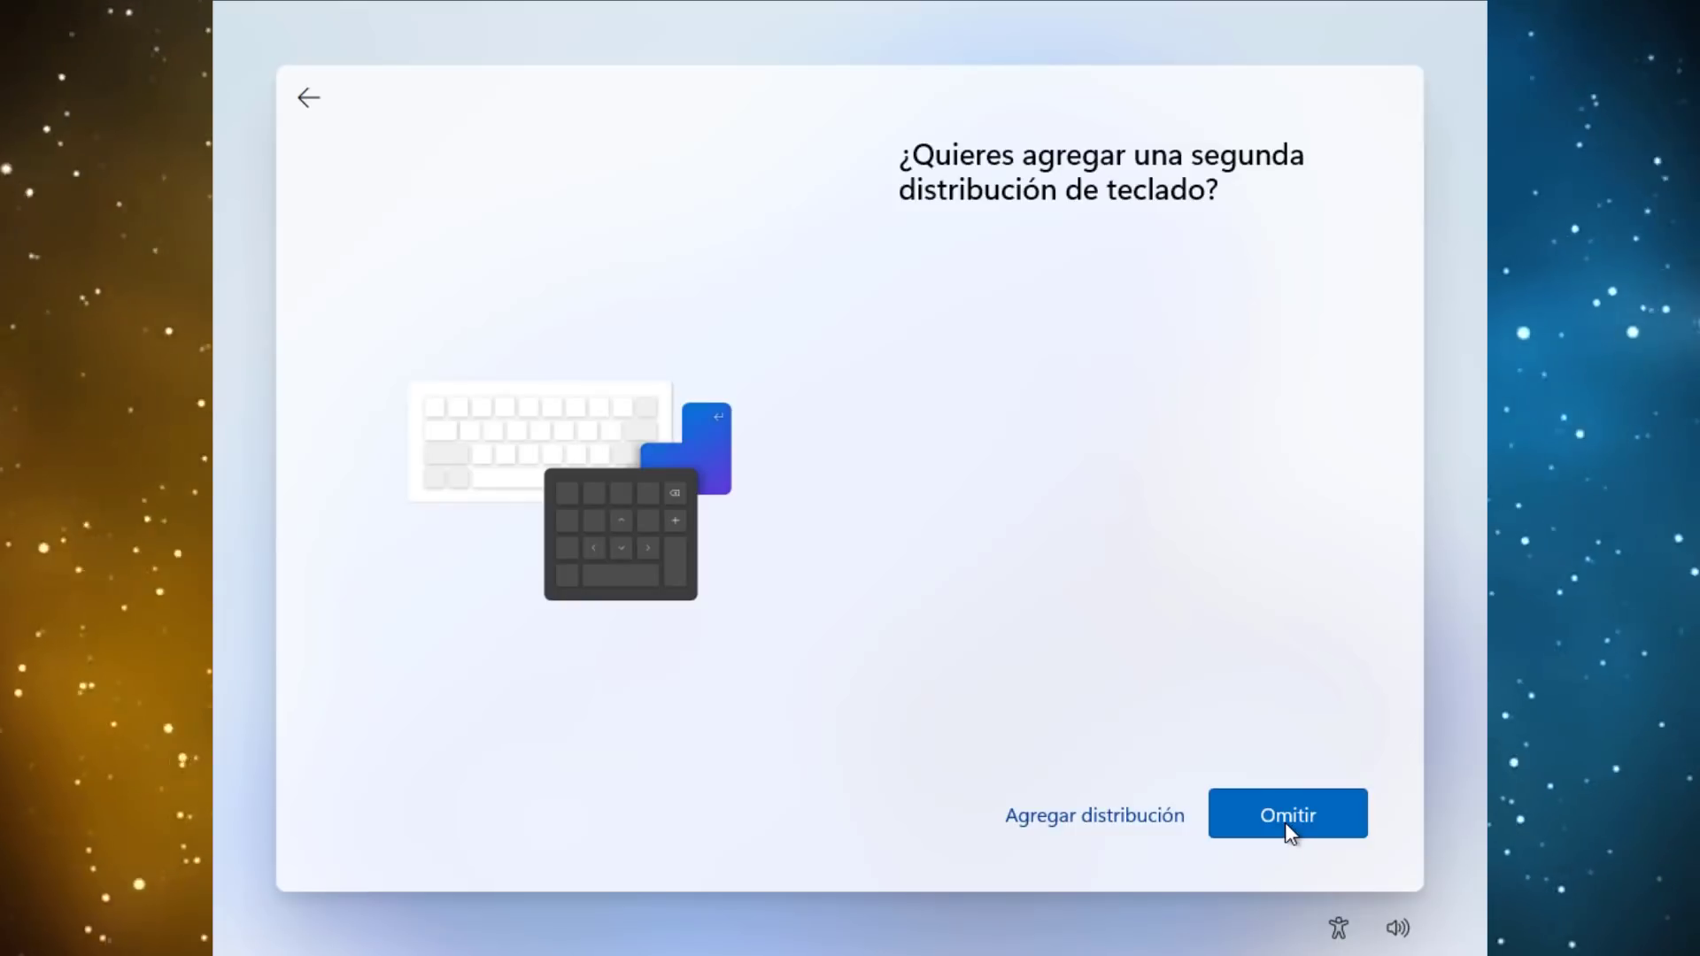
pyautogui.click(1284, 821)
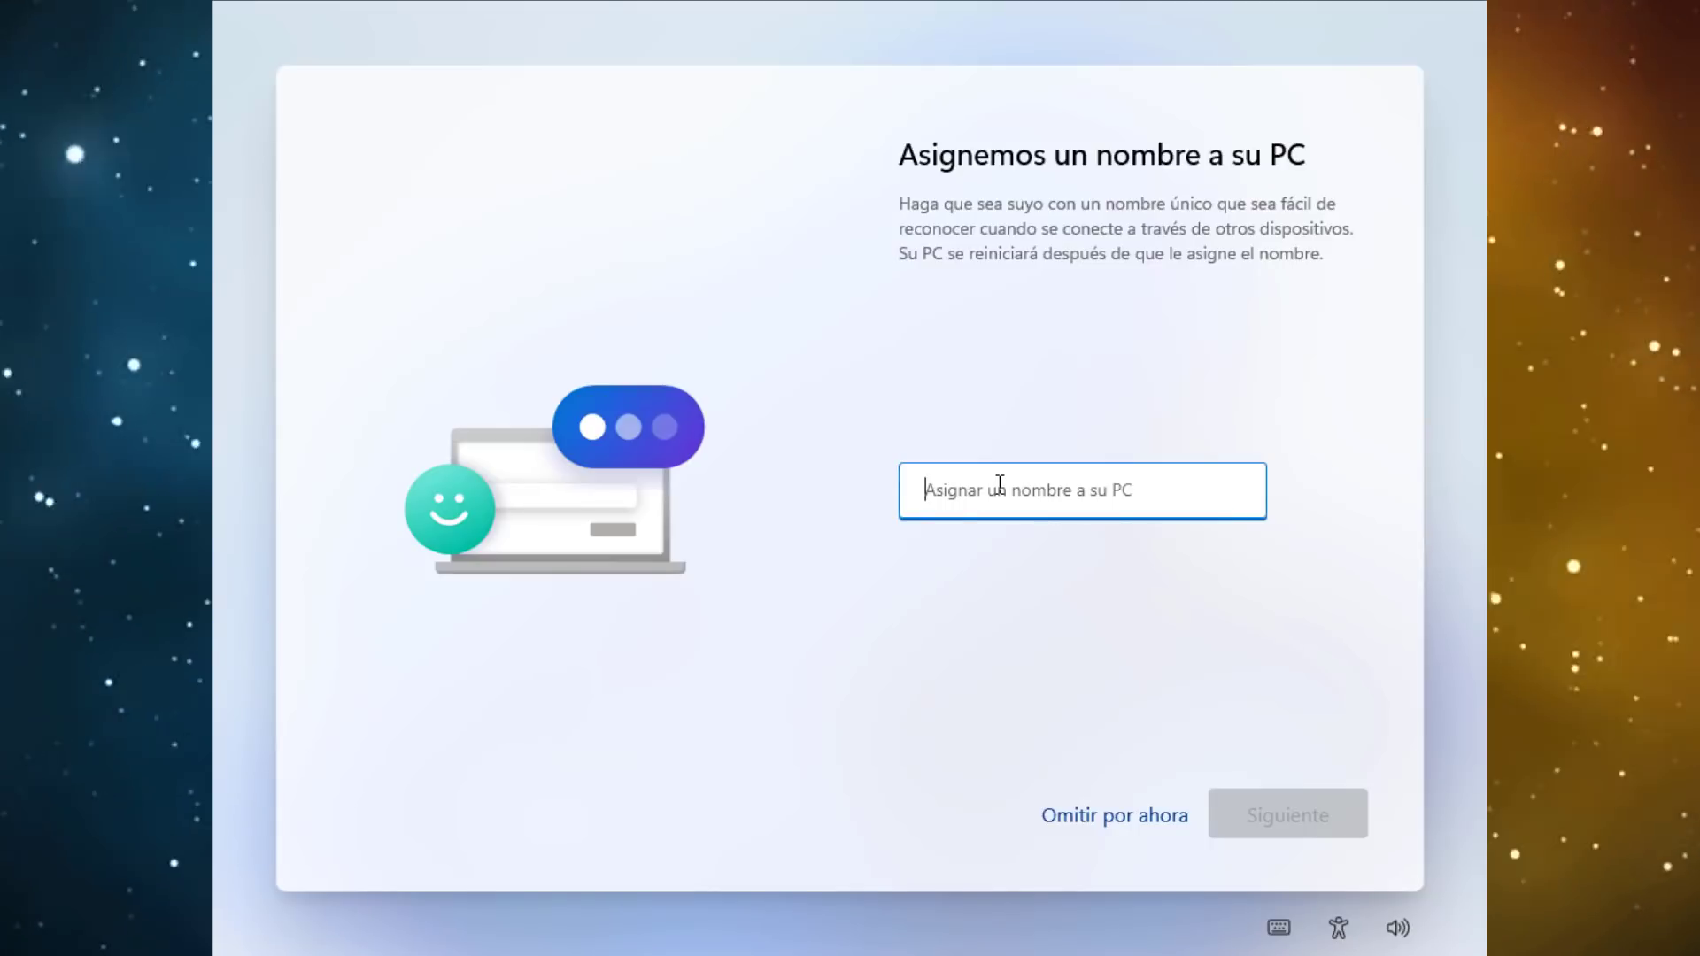
# - Name the computer PC1 and create the user account with the user's name and no password
pyautogui.write('PC1')
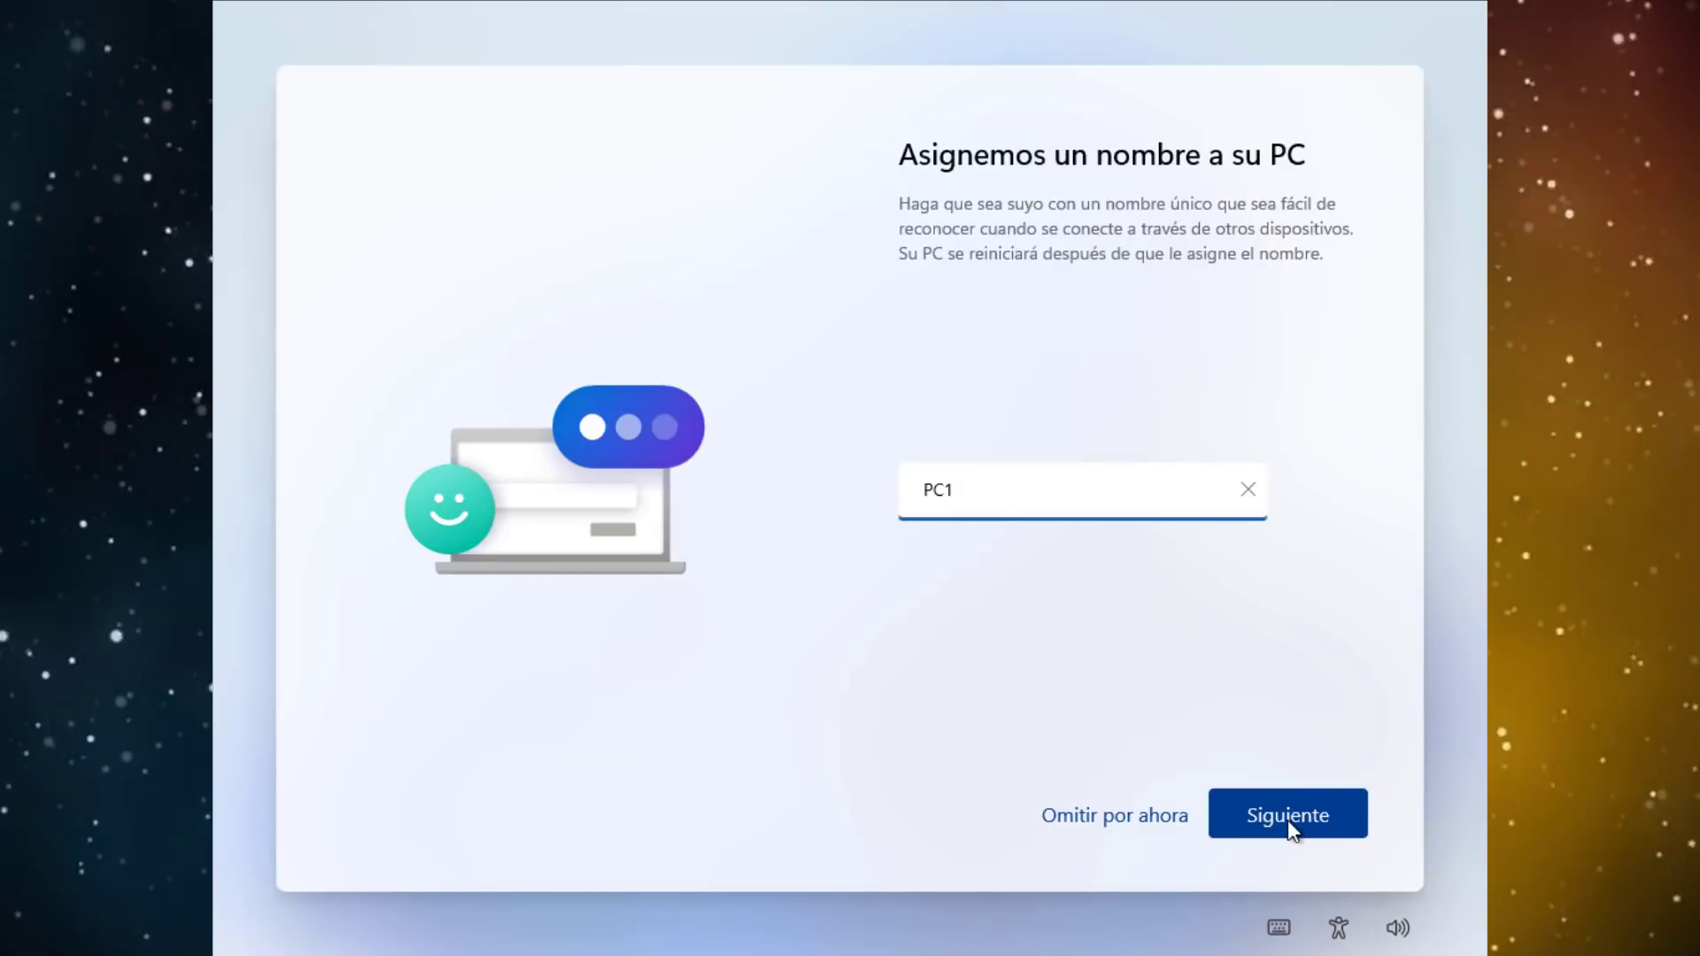
pyautogui.click(1288, 820)
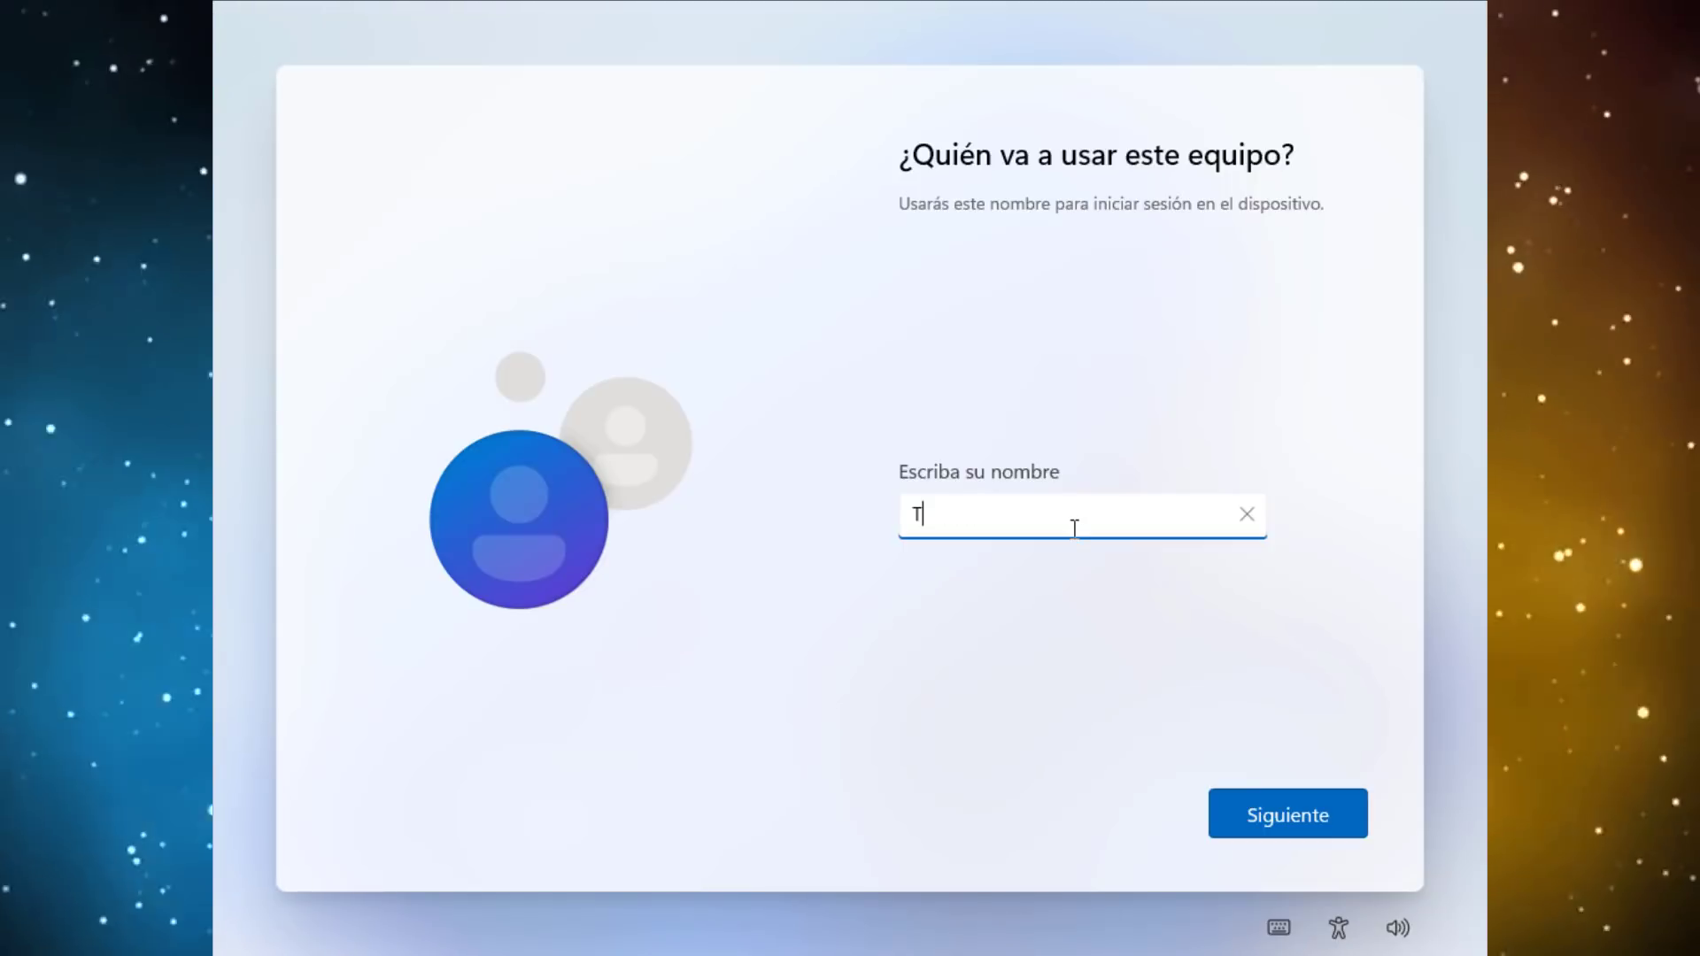
pyautogui.write('ío Tecno')
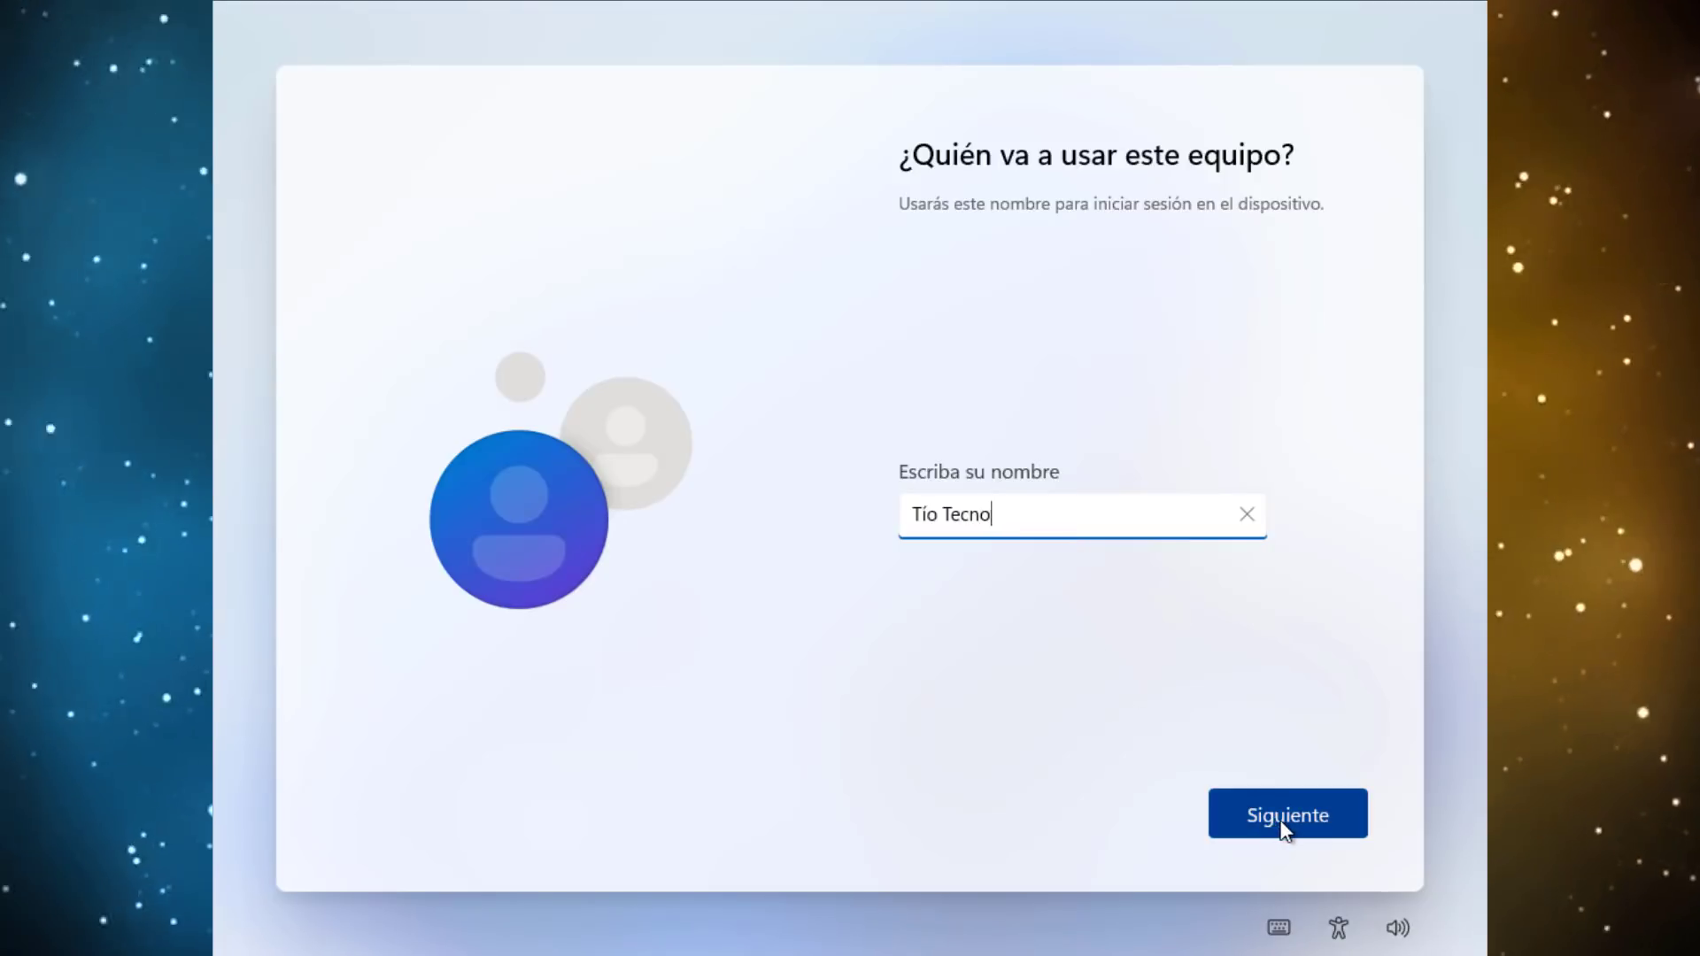
pyautogui.click(1284, 824)
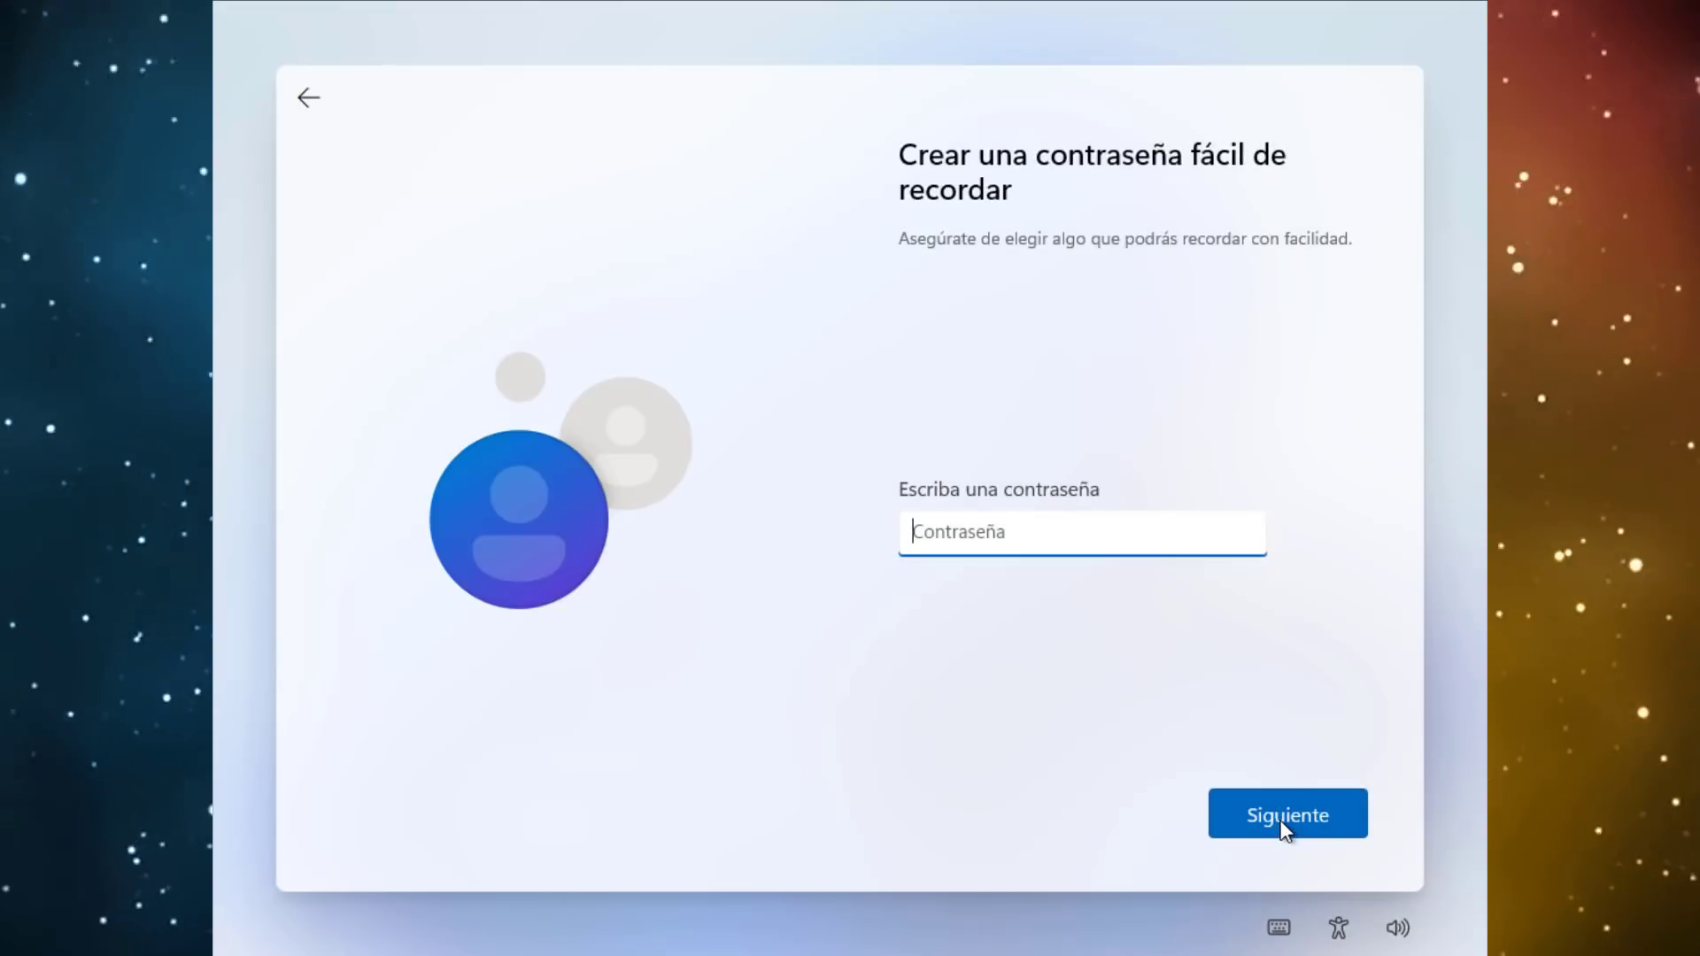
pyautogui.click(1284, 828)
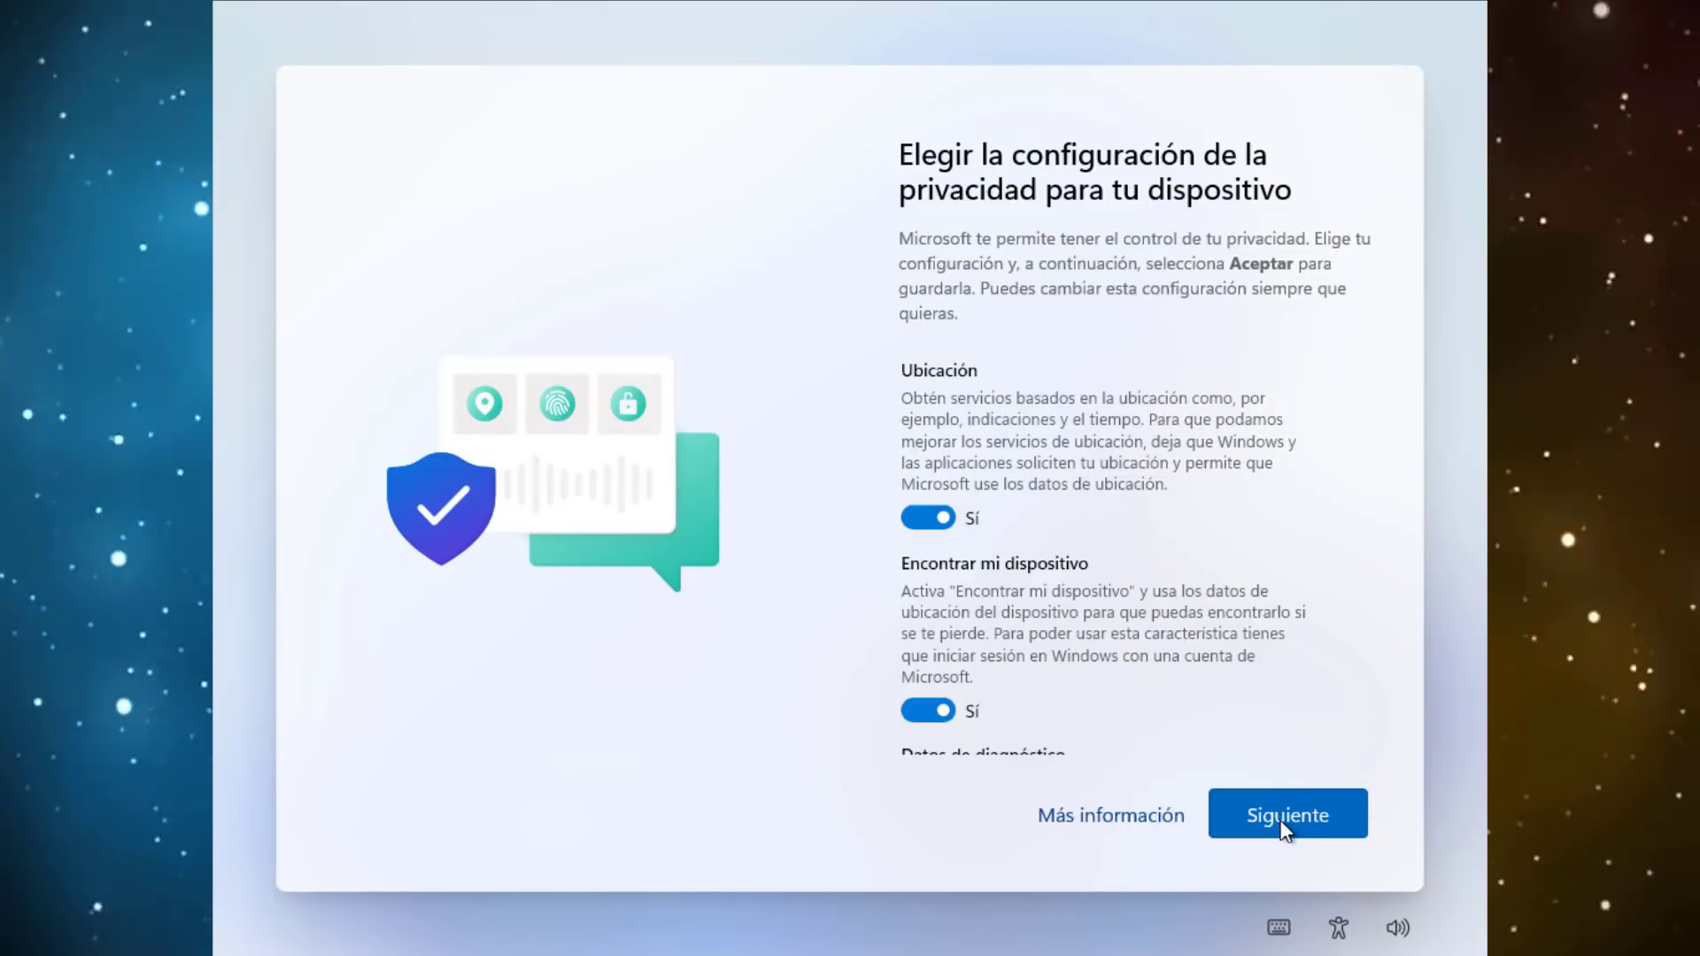
# - Review the device privacy settings and accept them all with their options left switched on
pyautogui.click(1284, 825)
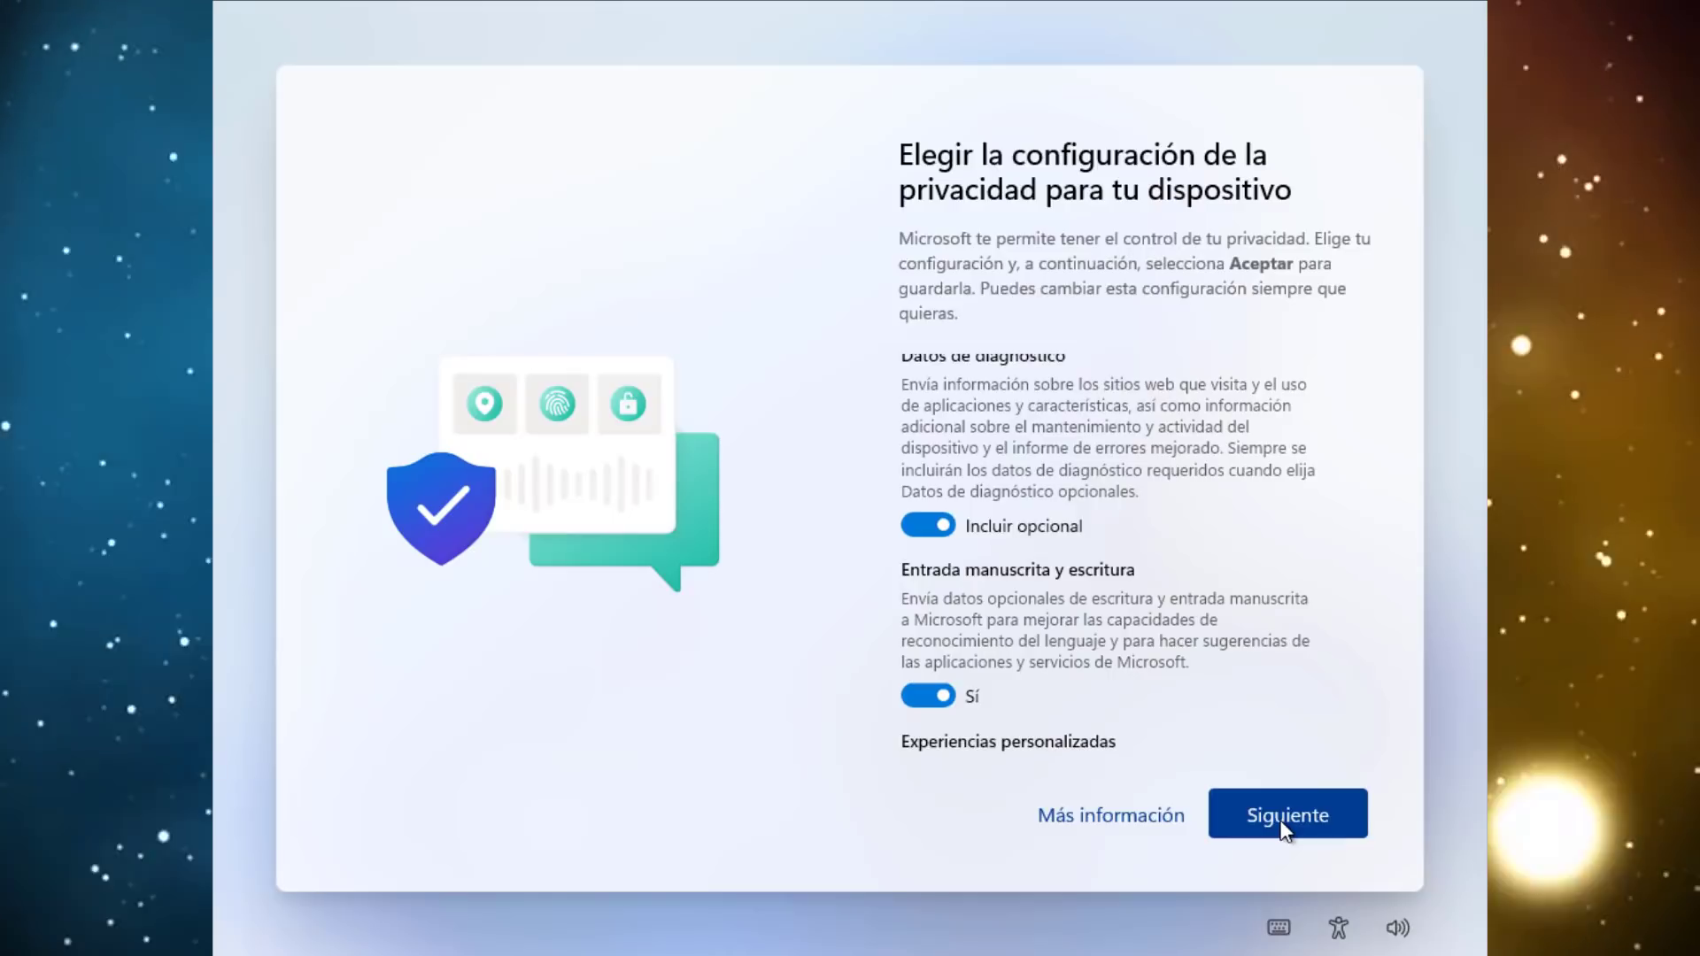
pyautogui.click(1284, 825)
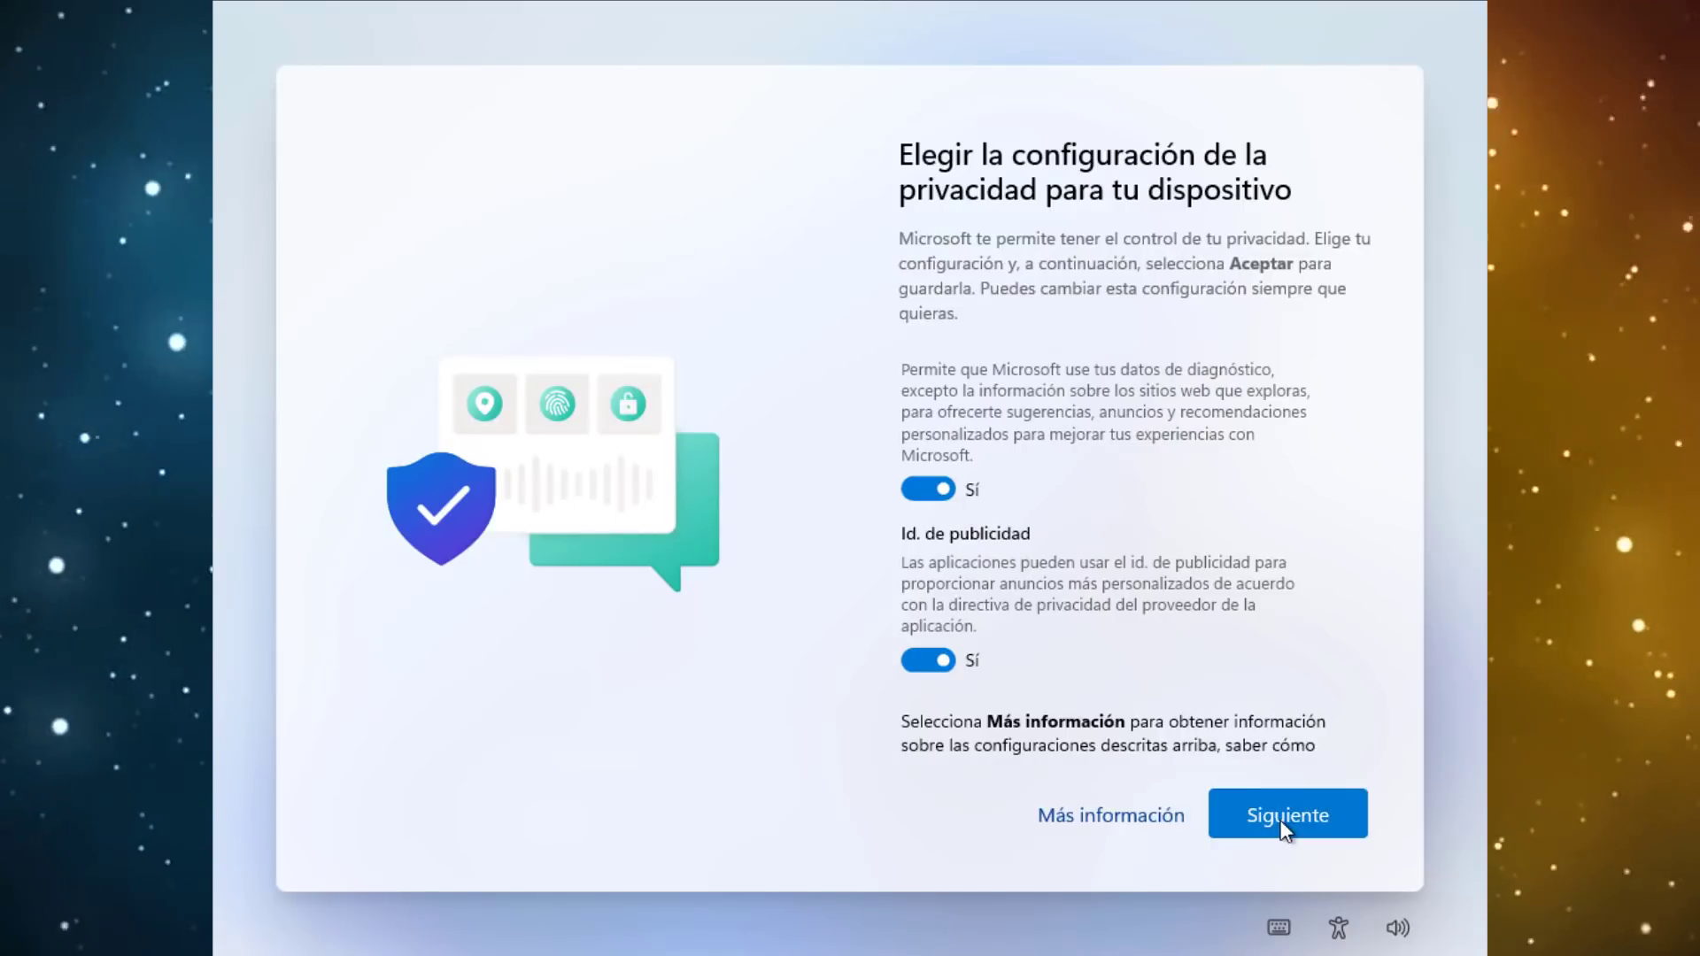
pyautogui.click(1284, 817)
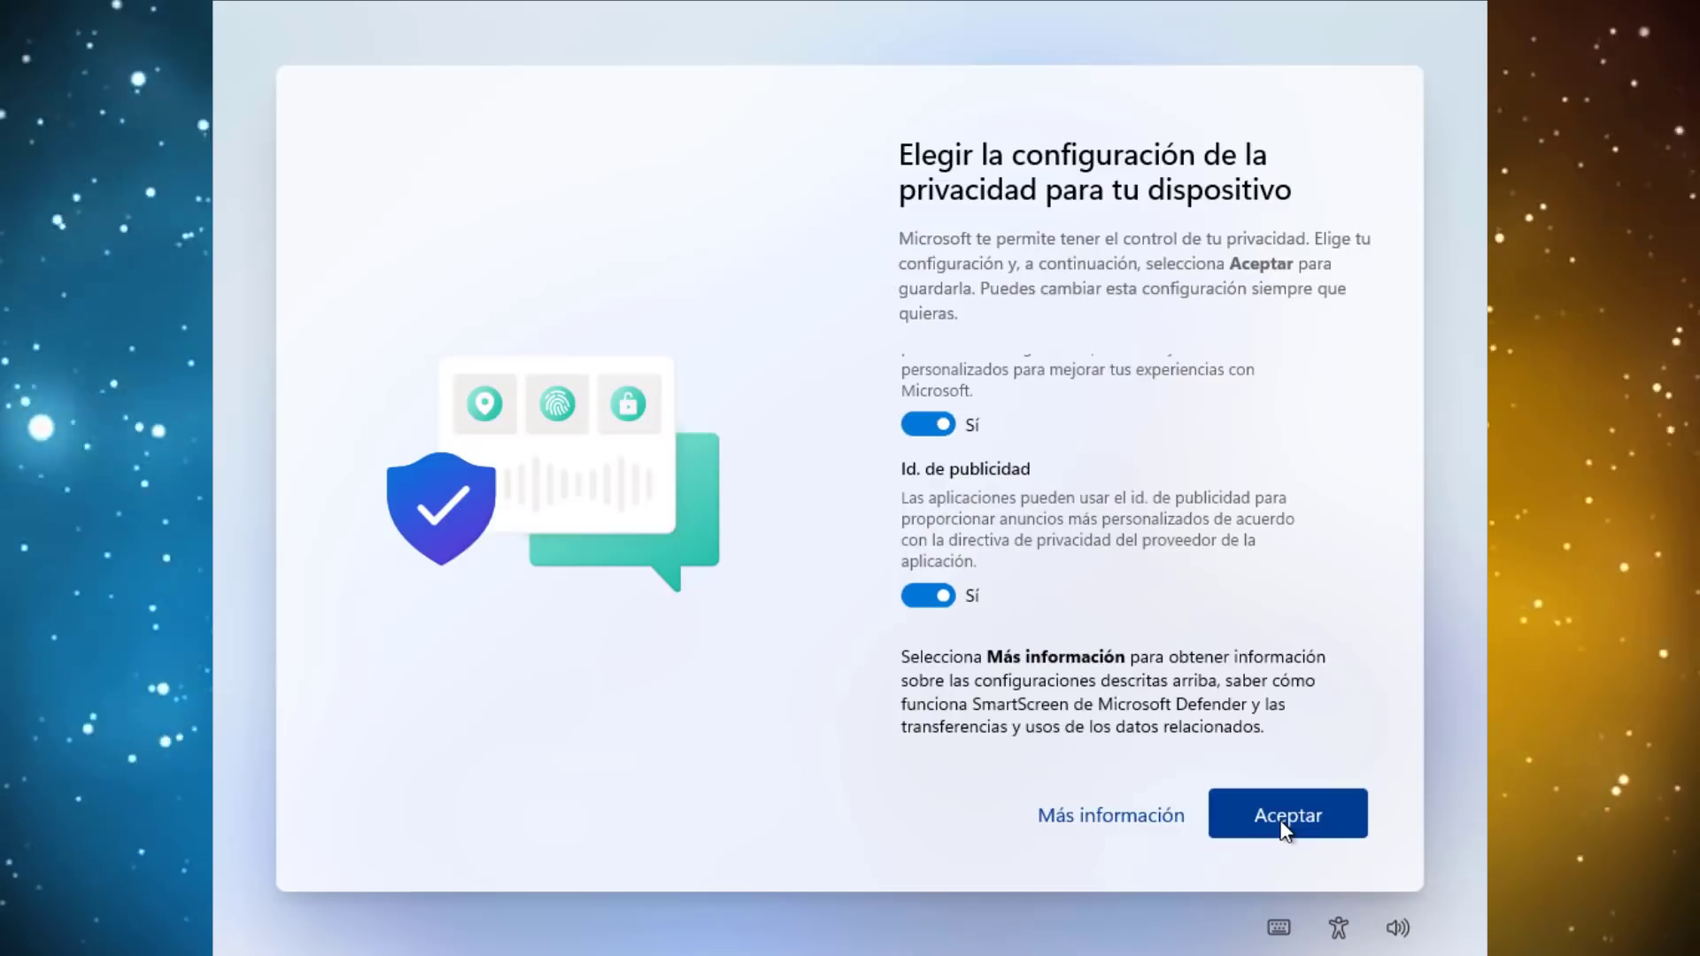
pyautogui.click(1286, 825)
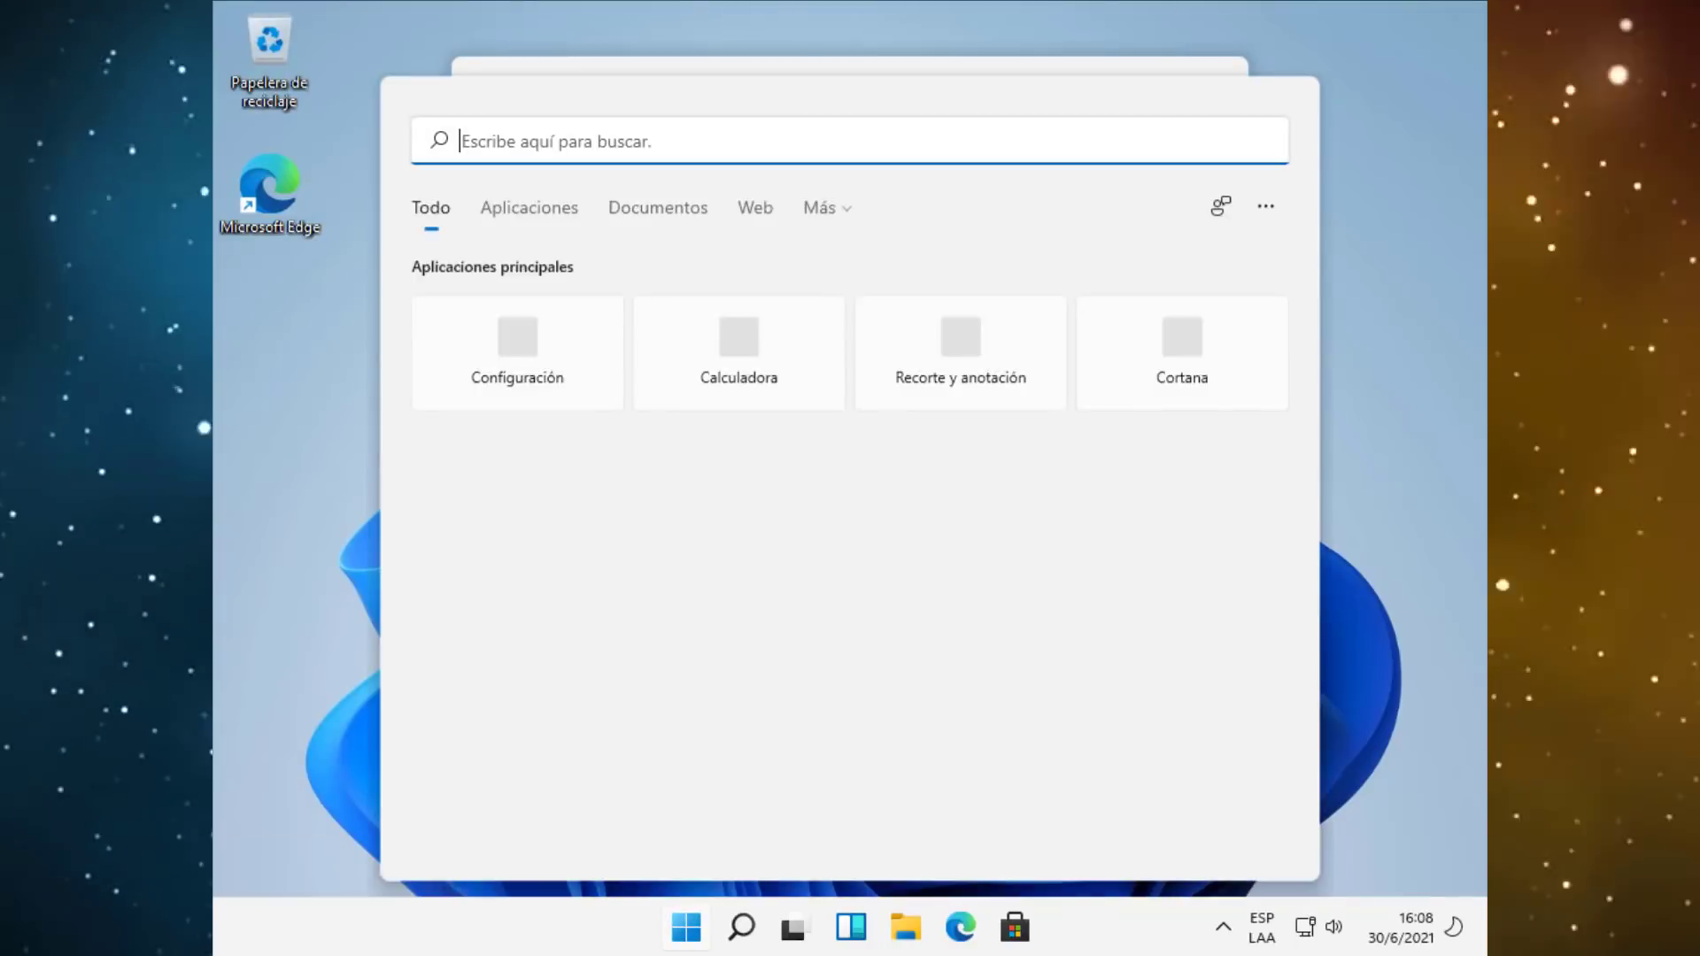
pyautogui.press('super')
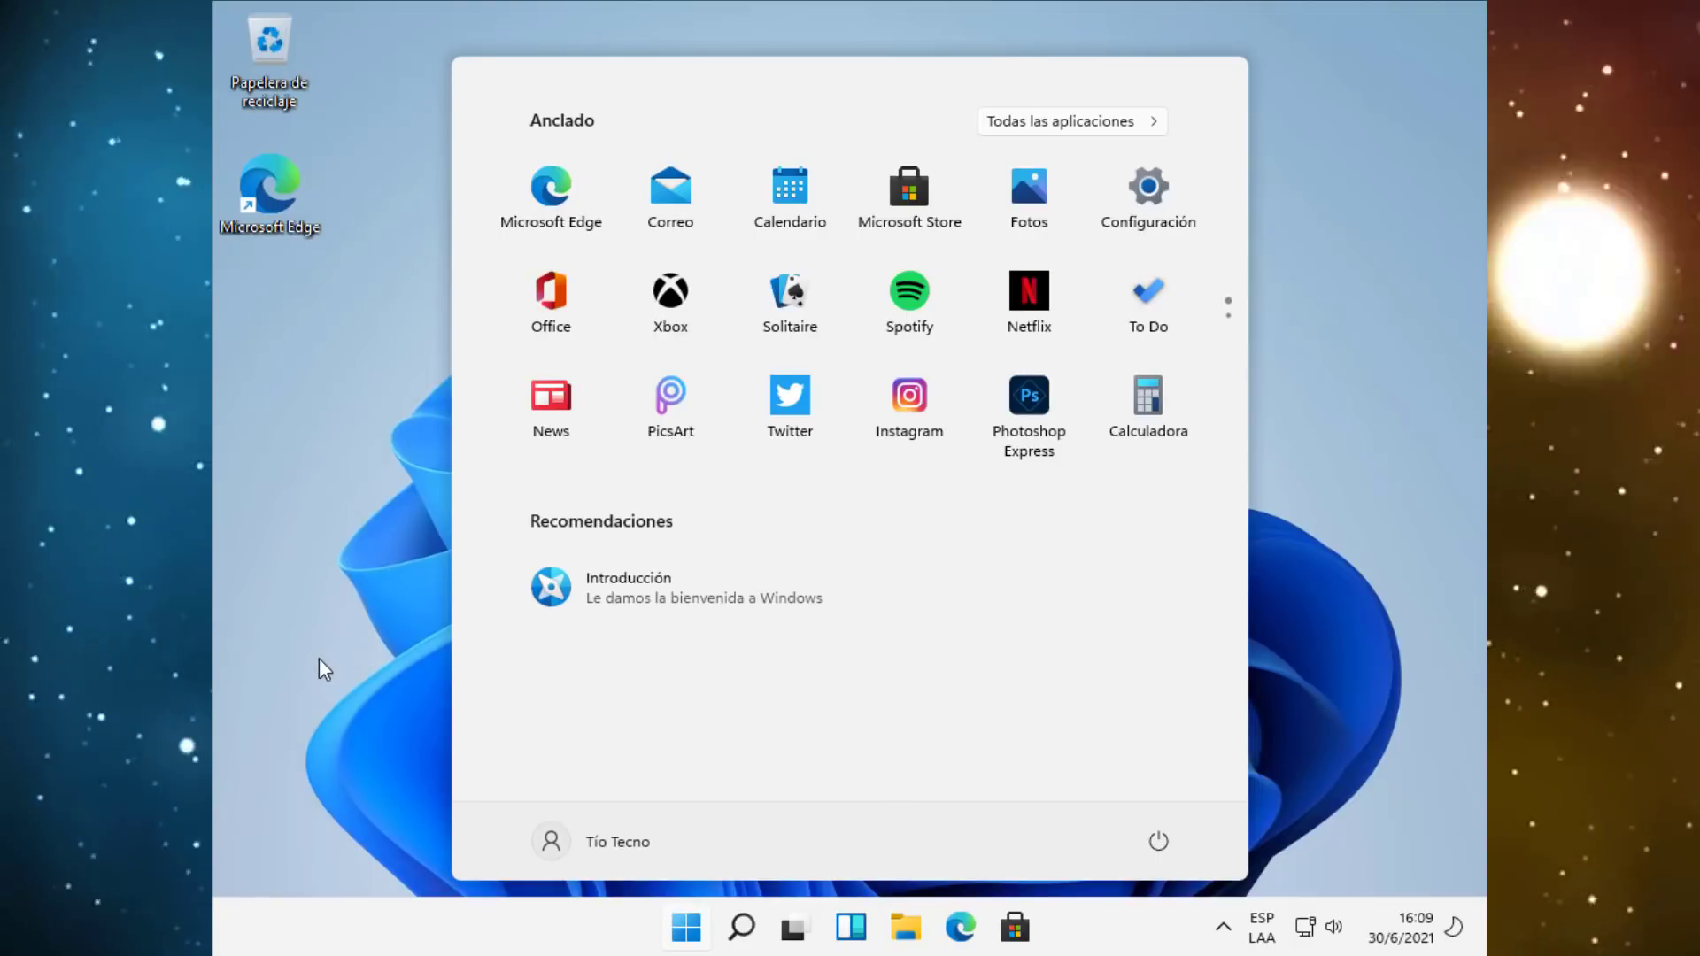
pyautogui.click(272, 645)
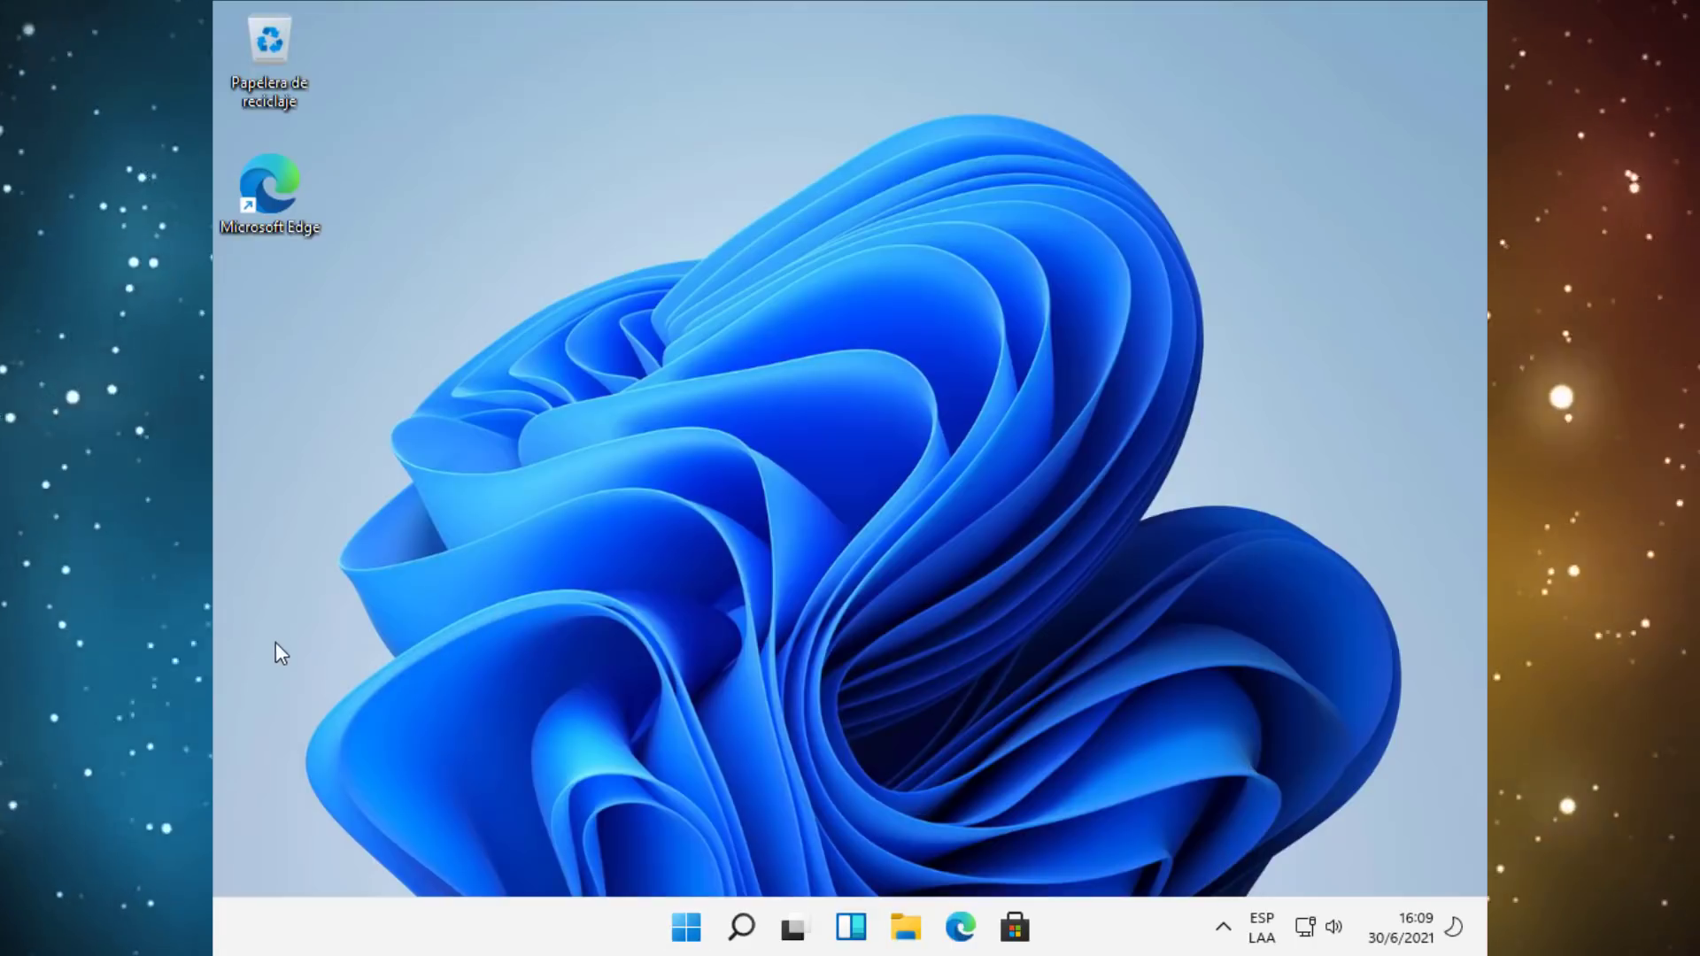
# - Open the Command Prompt, run winver to check the installed Windows version, and close both windows
pyautogui.click(687, 925)
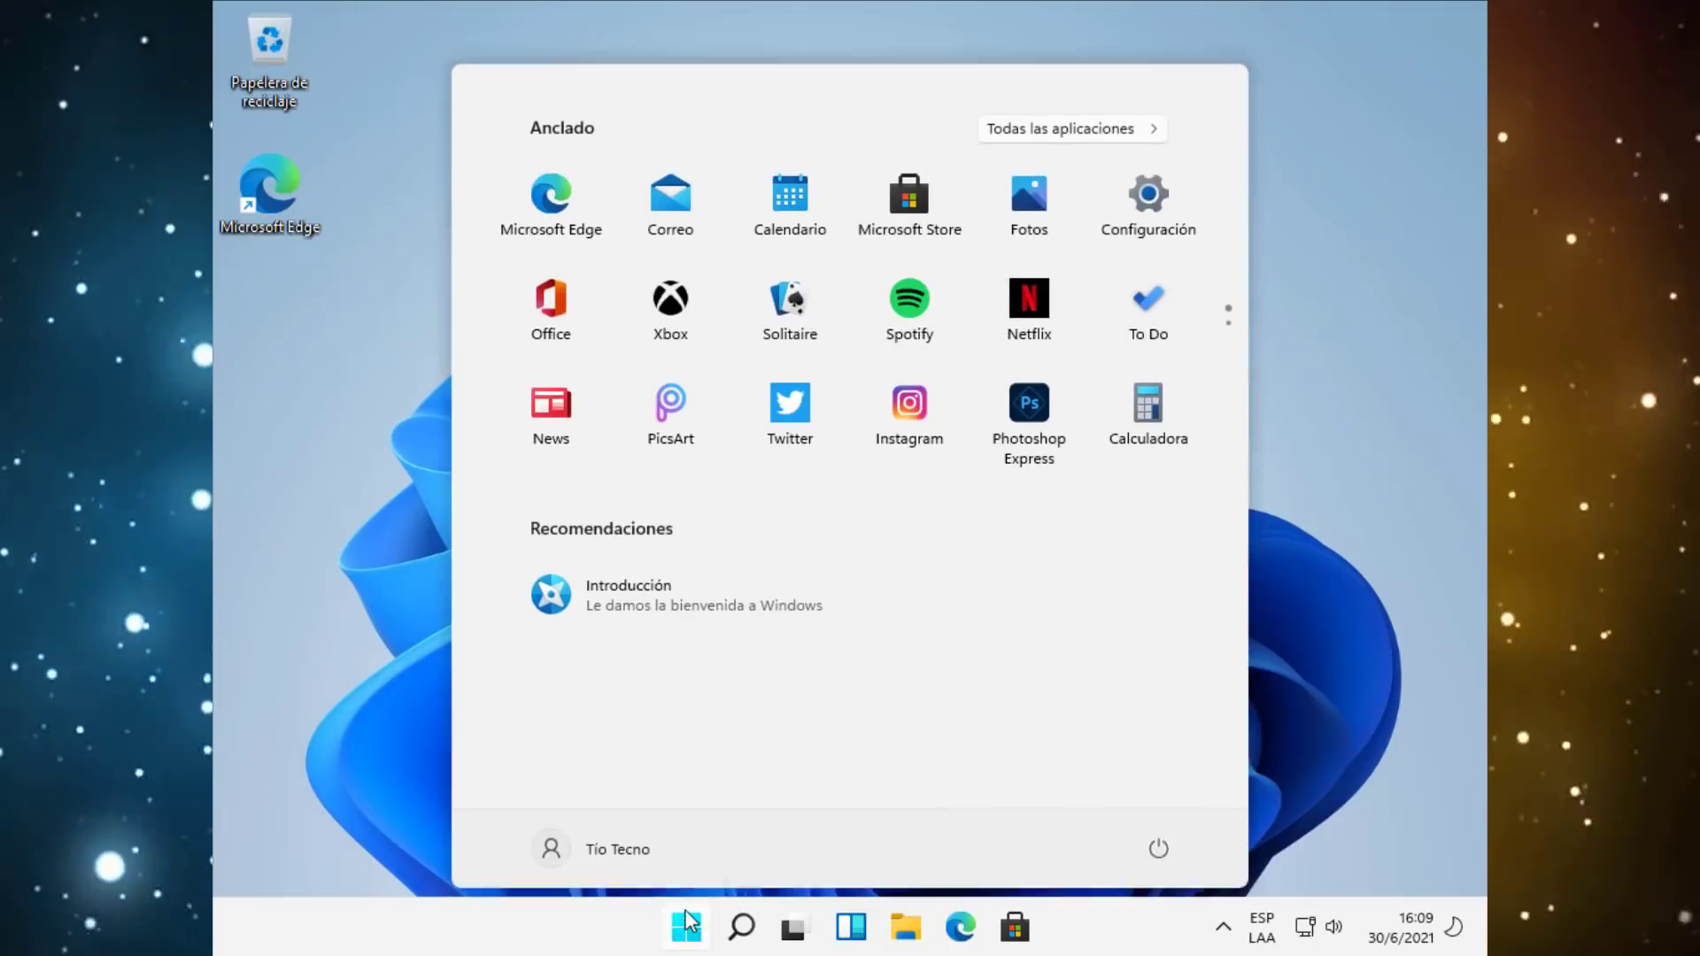
pyautogui.write('cmd')
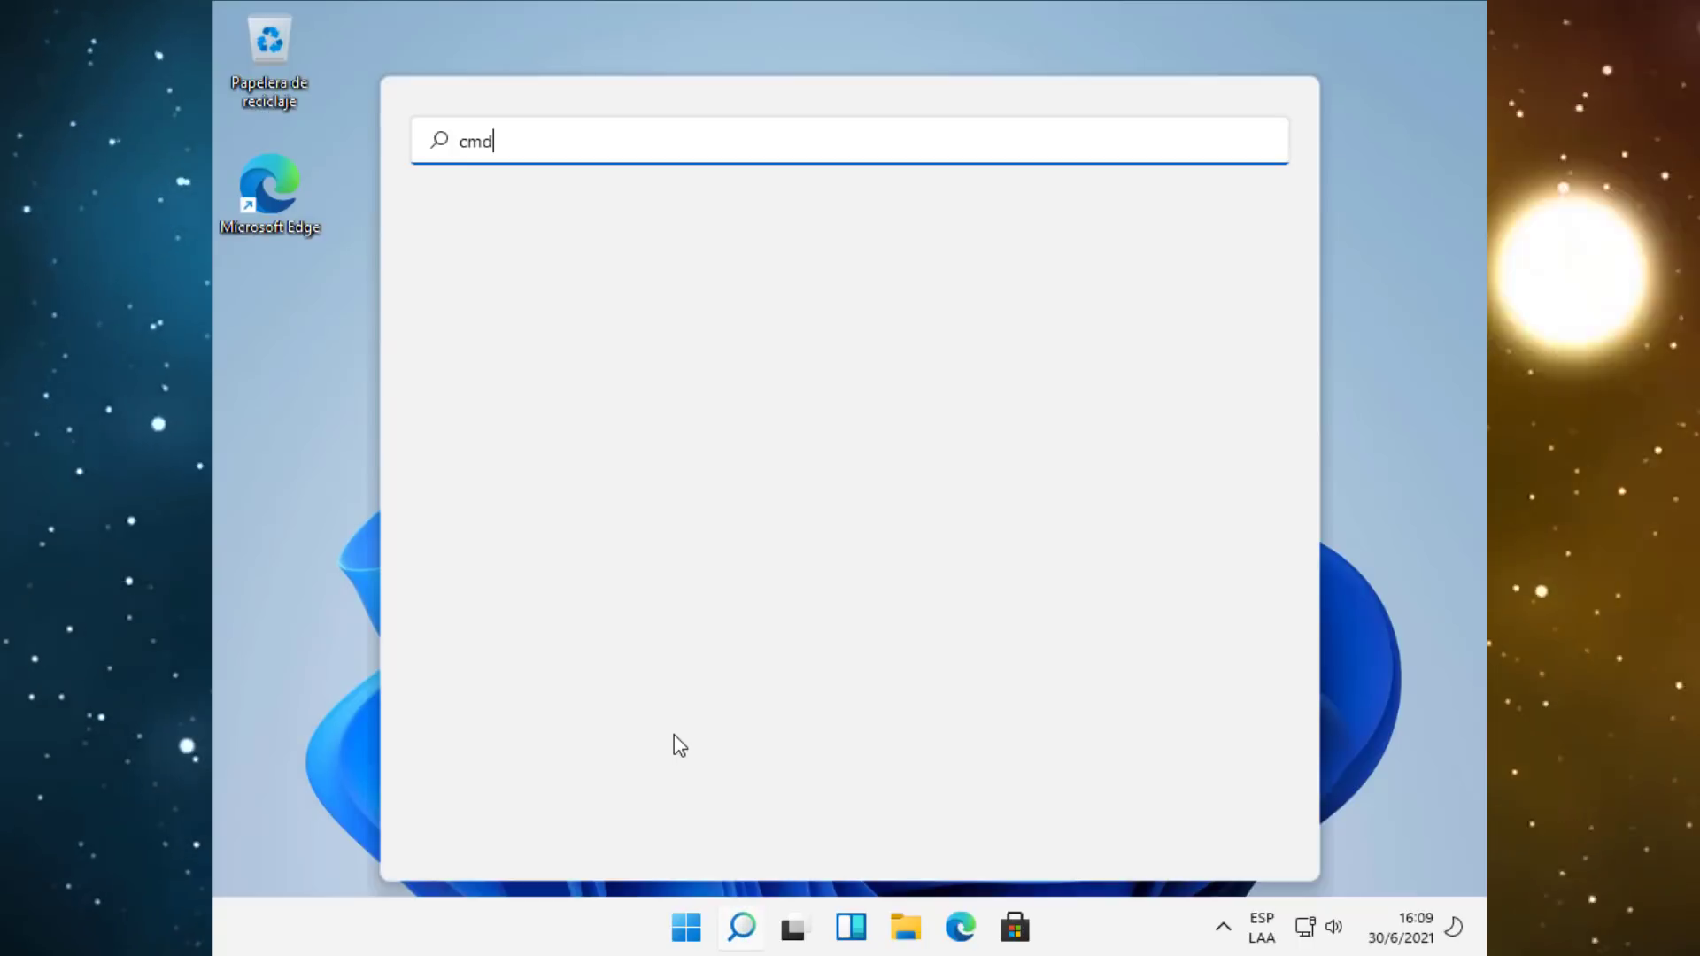
pyautogui.press('Return')
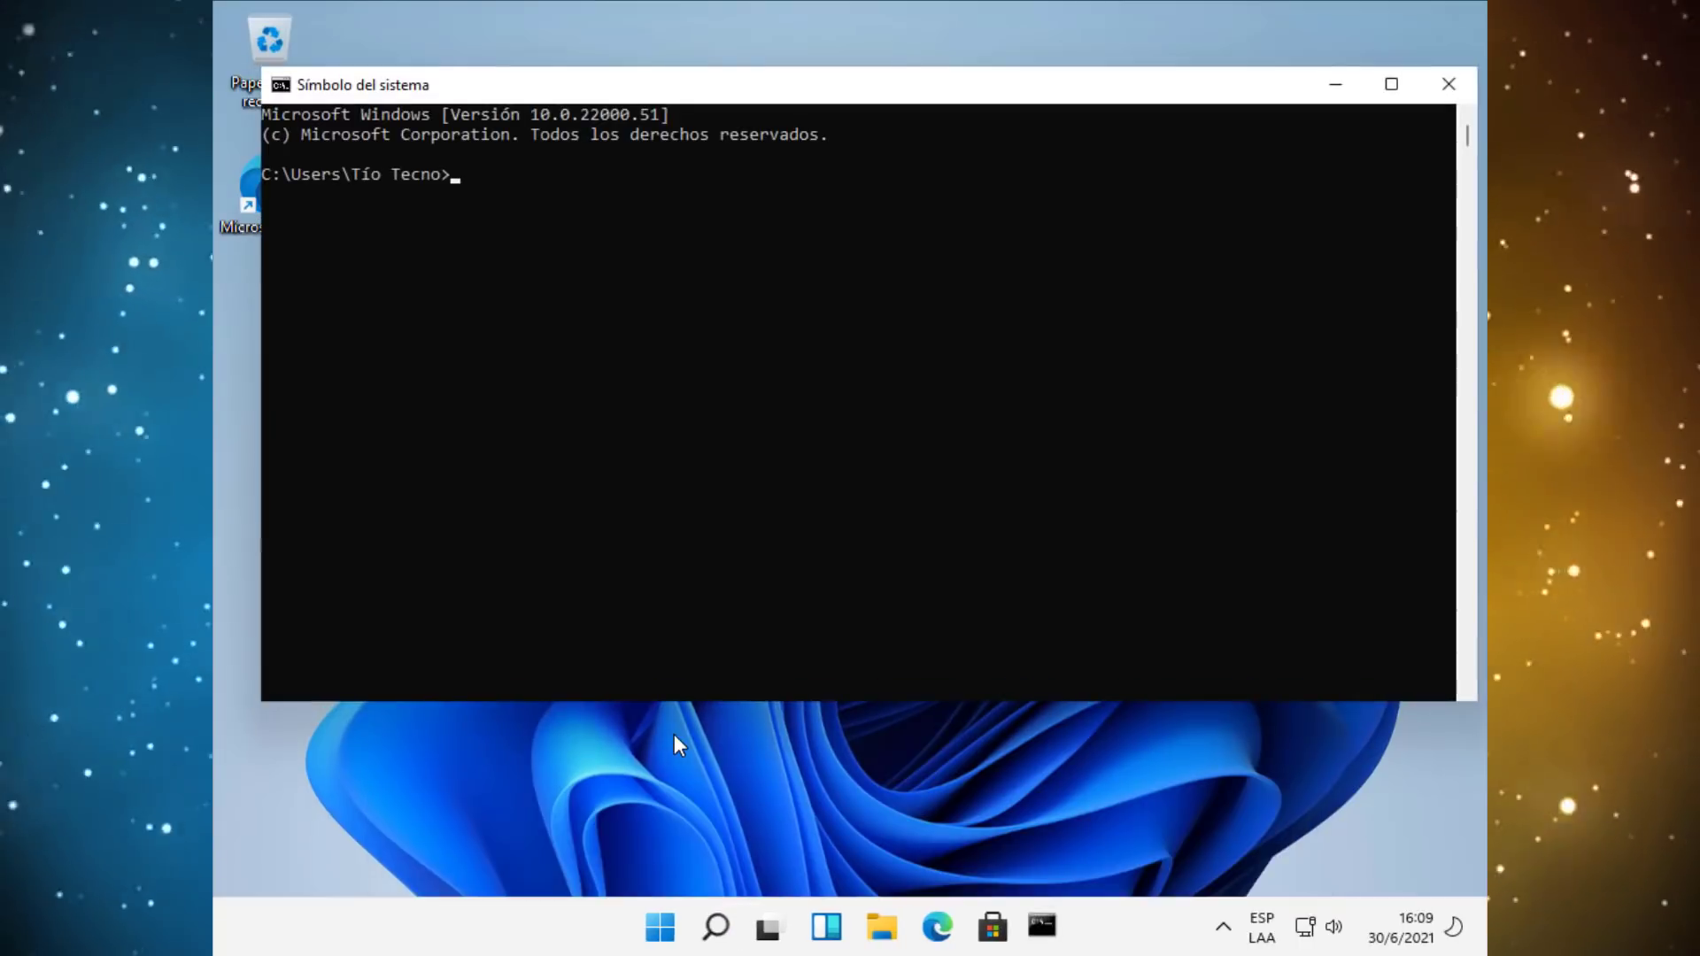
pyautogui.write('win')
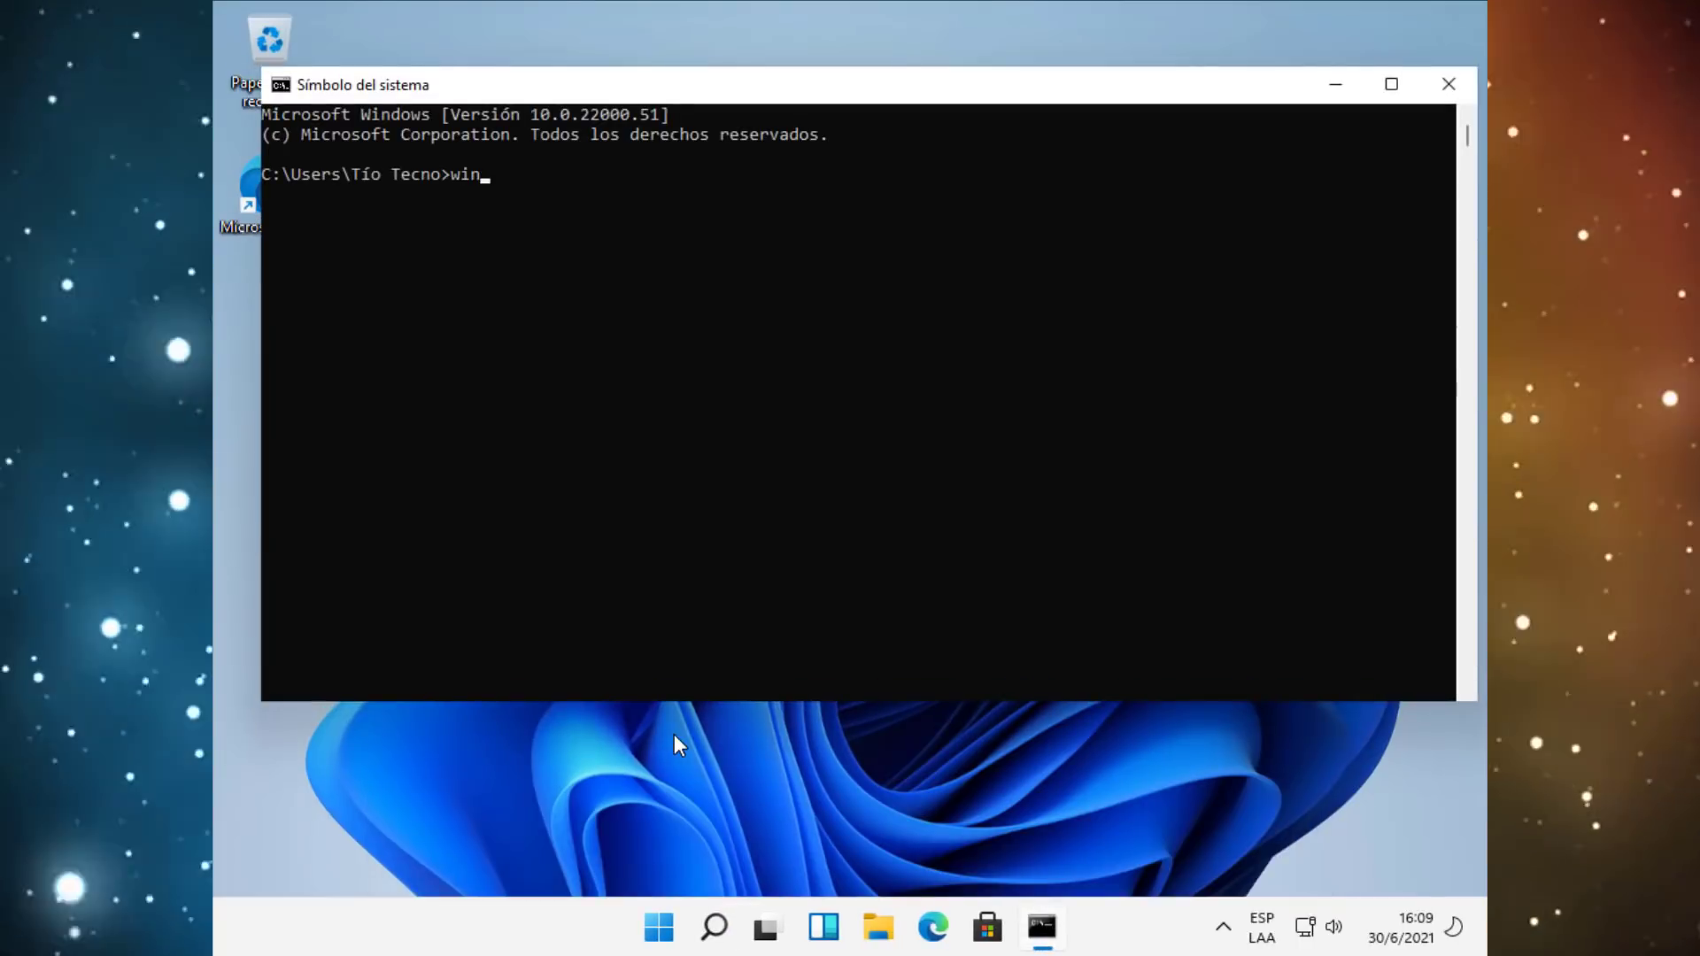
pyautogui.write('ver')
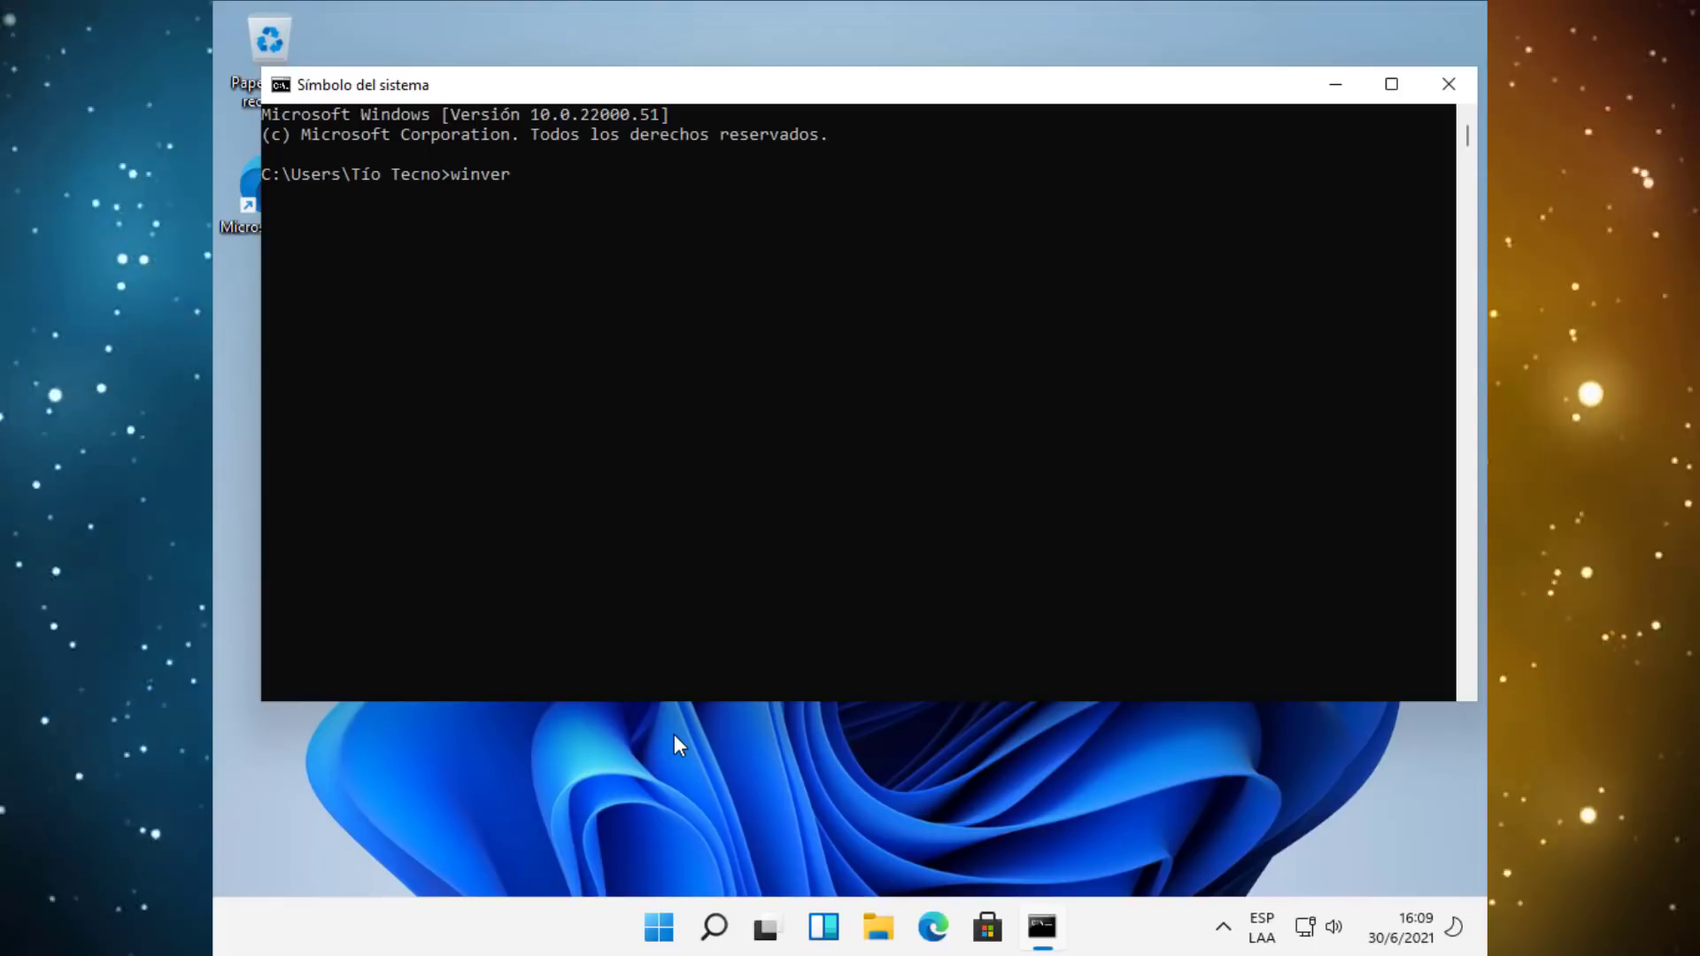
pyautogui.press('Return')
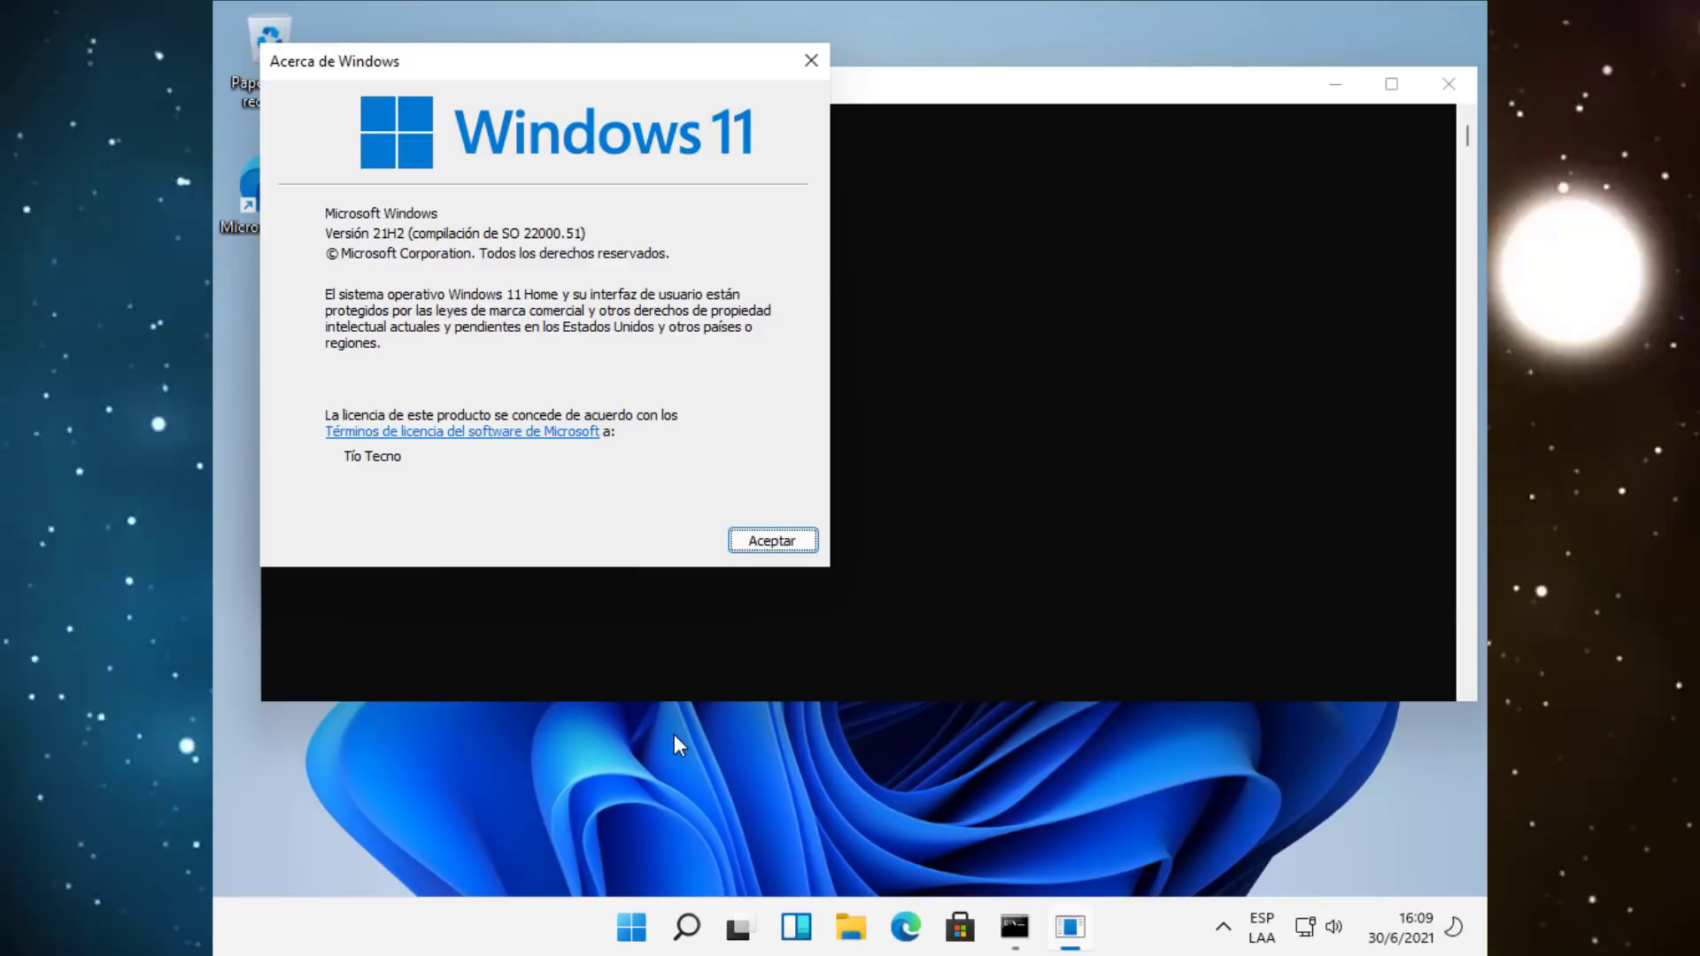
pyautogui.press('Return')
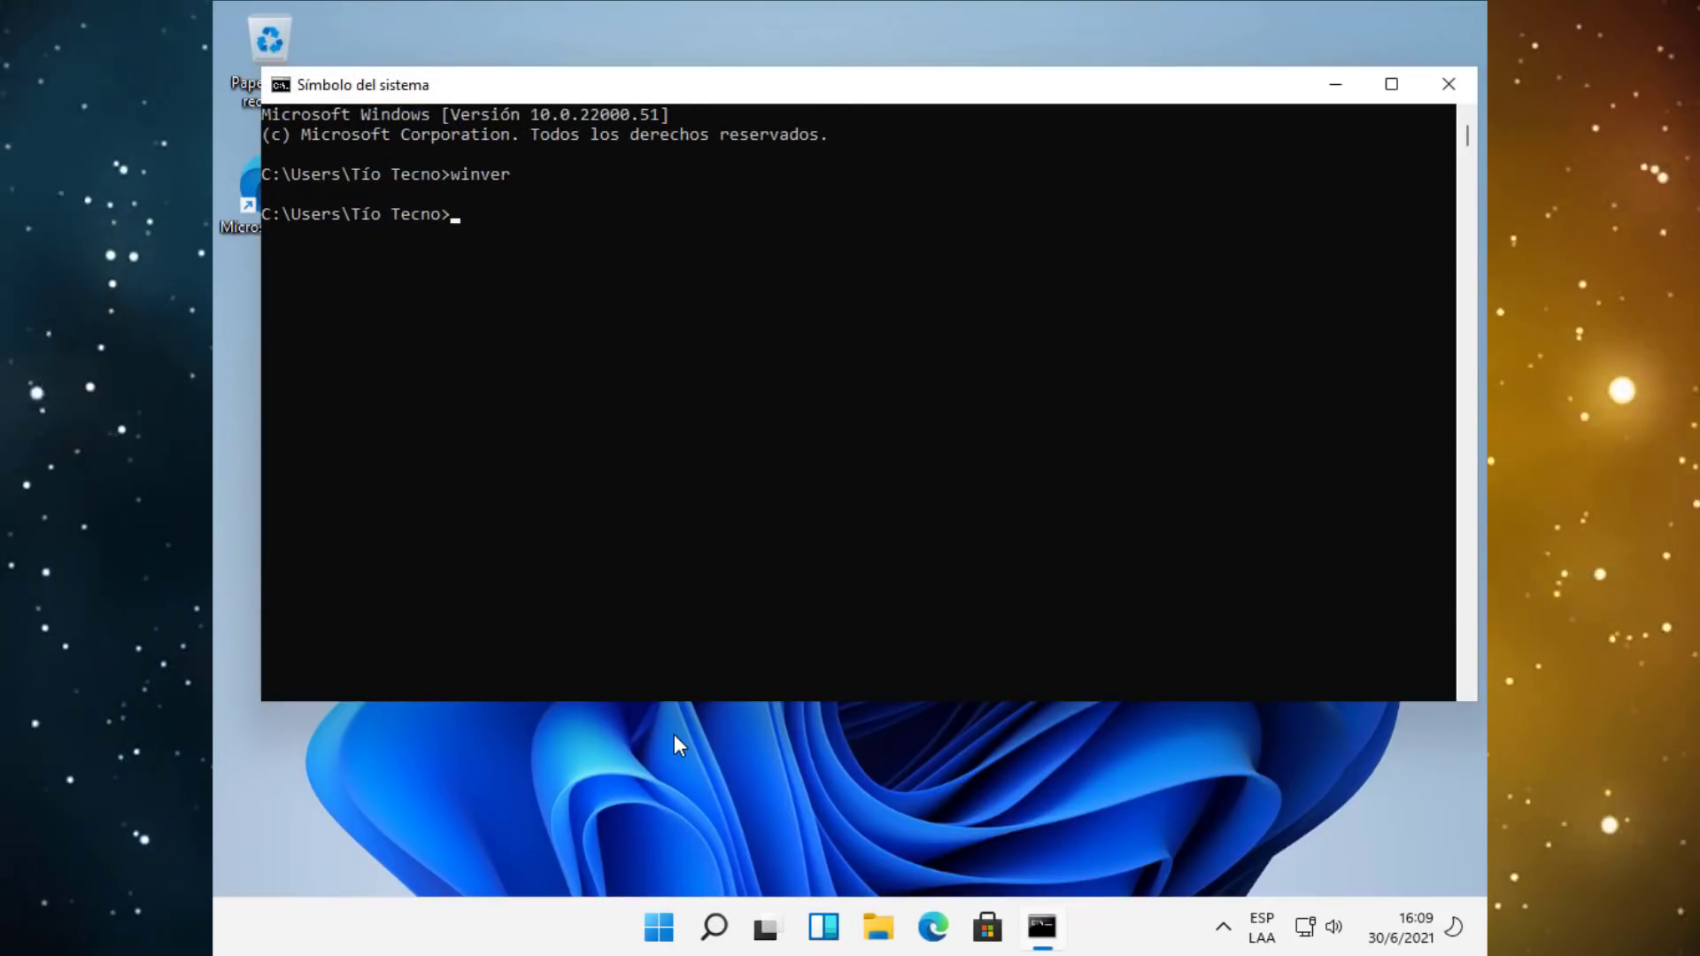
pyautogui.press('Return')
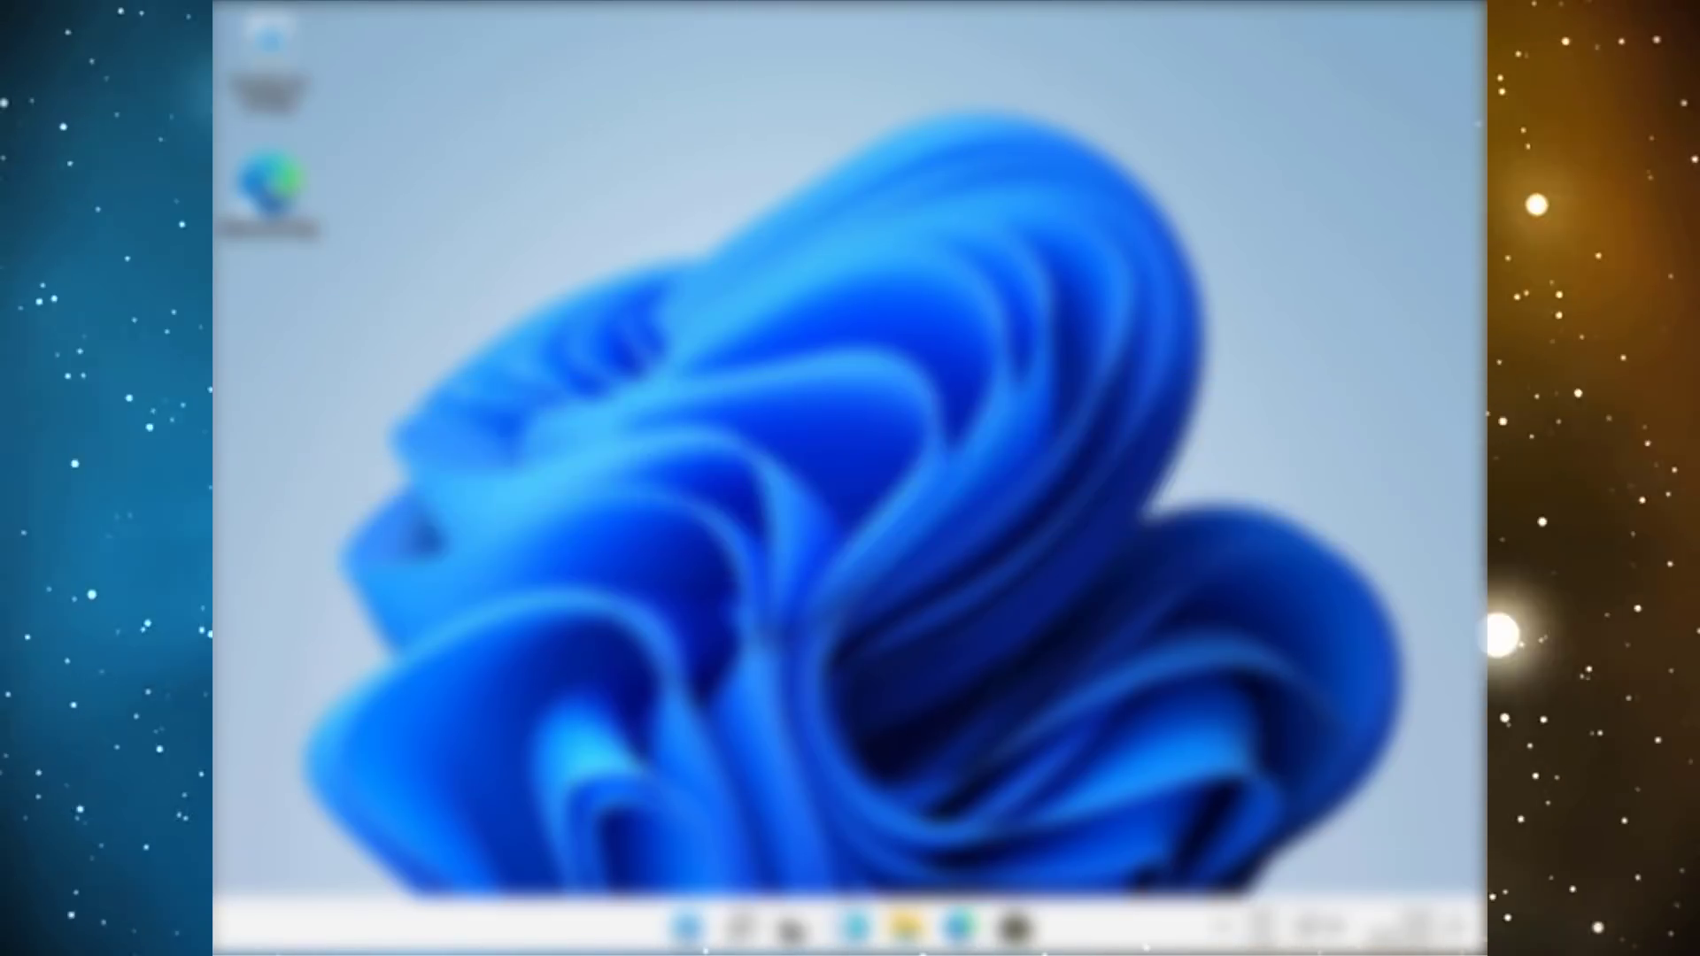
# - Shut down the computer from the Windows desktop
pyautogui.press('super')
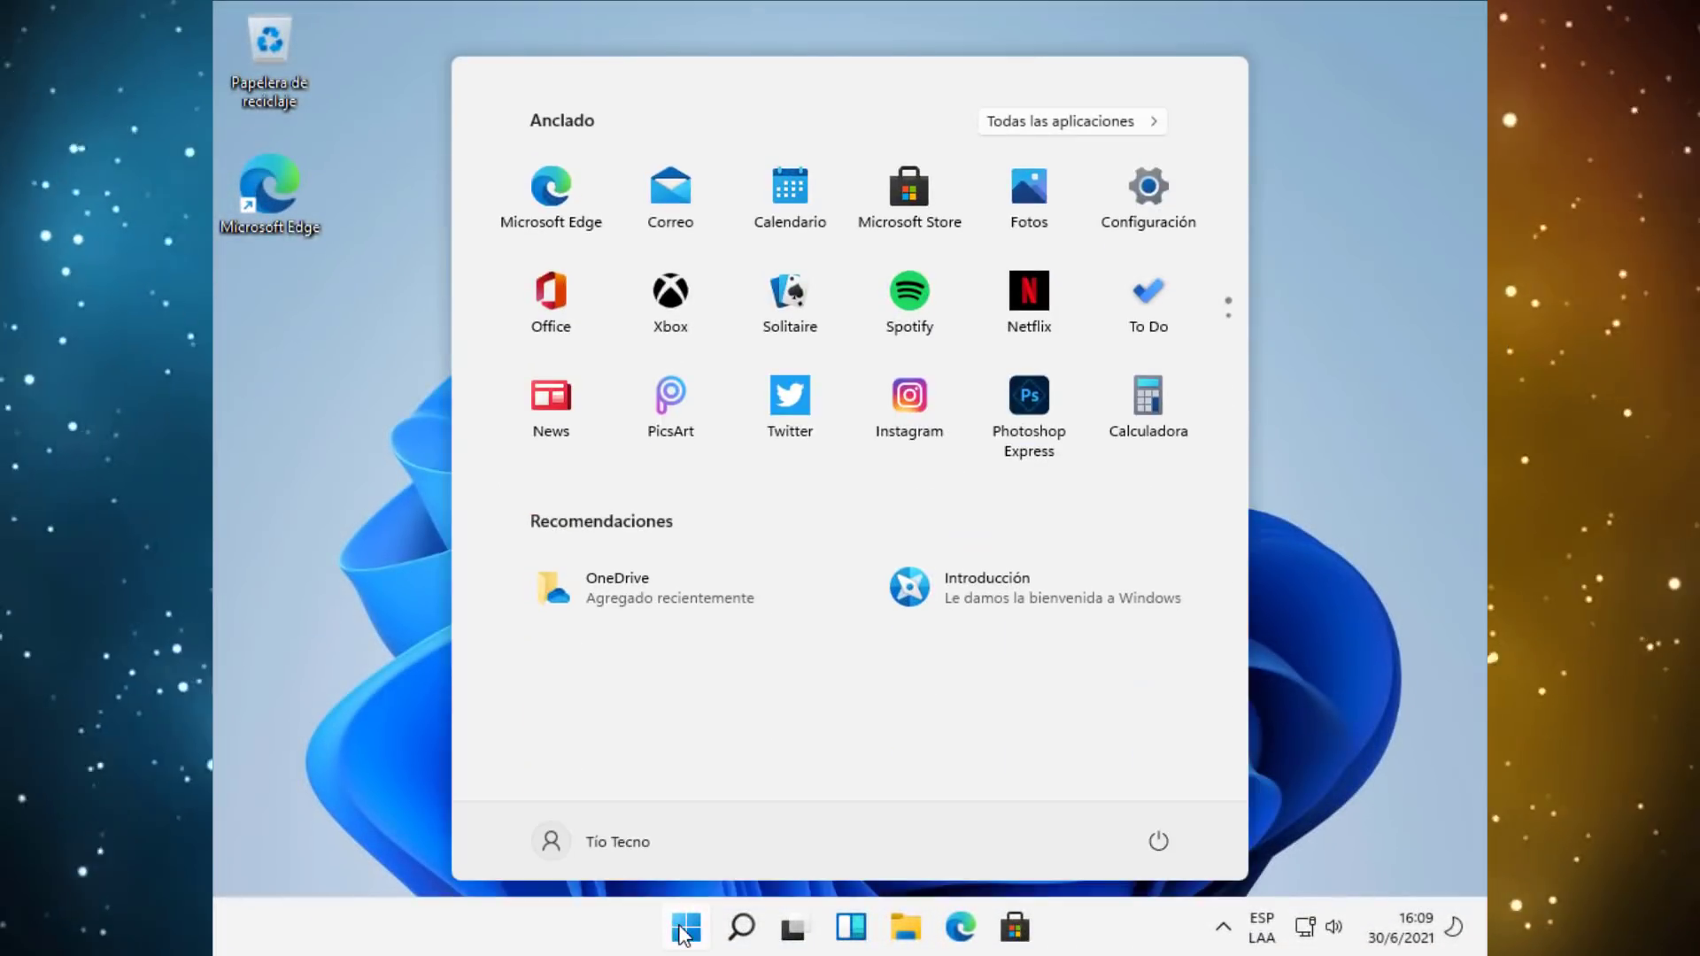
pyautogui.click(1159, 842)
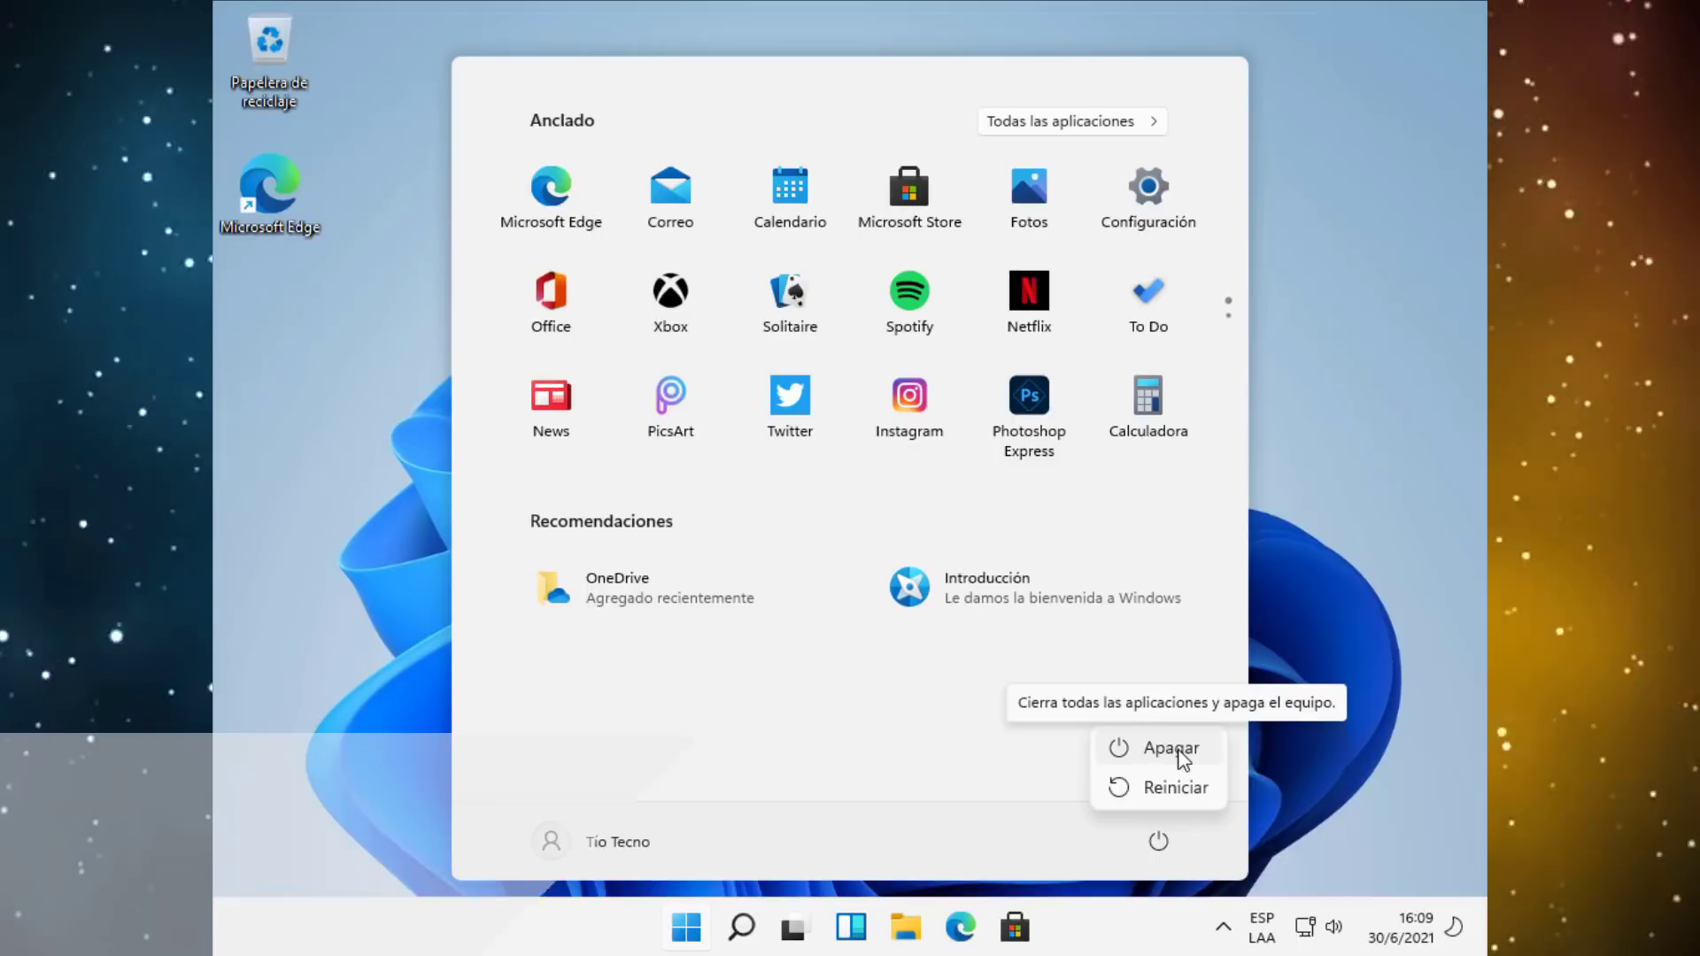
pyautogui.click(1178, 751)
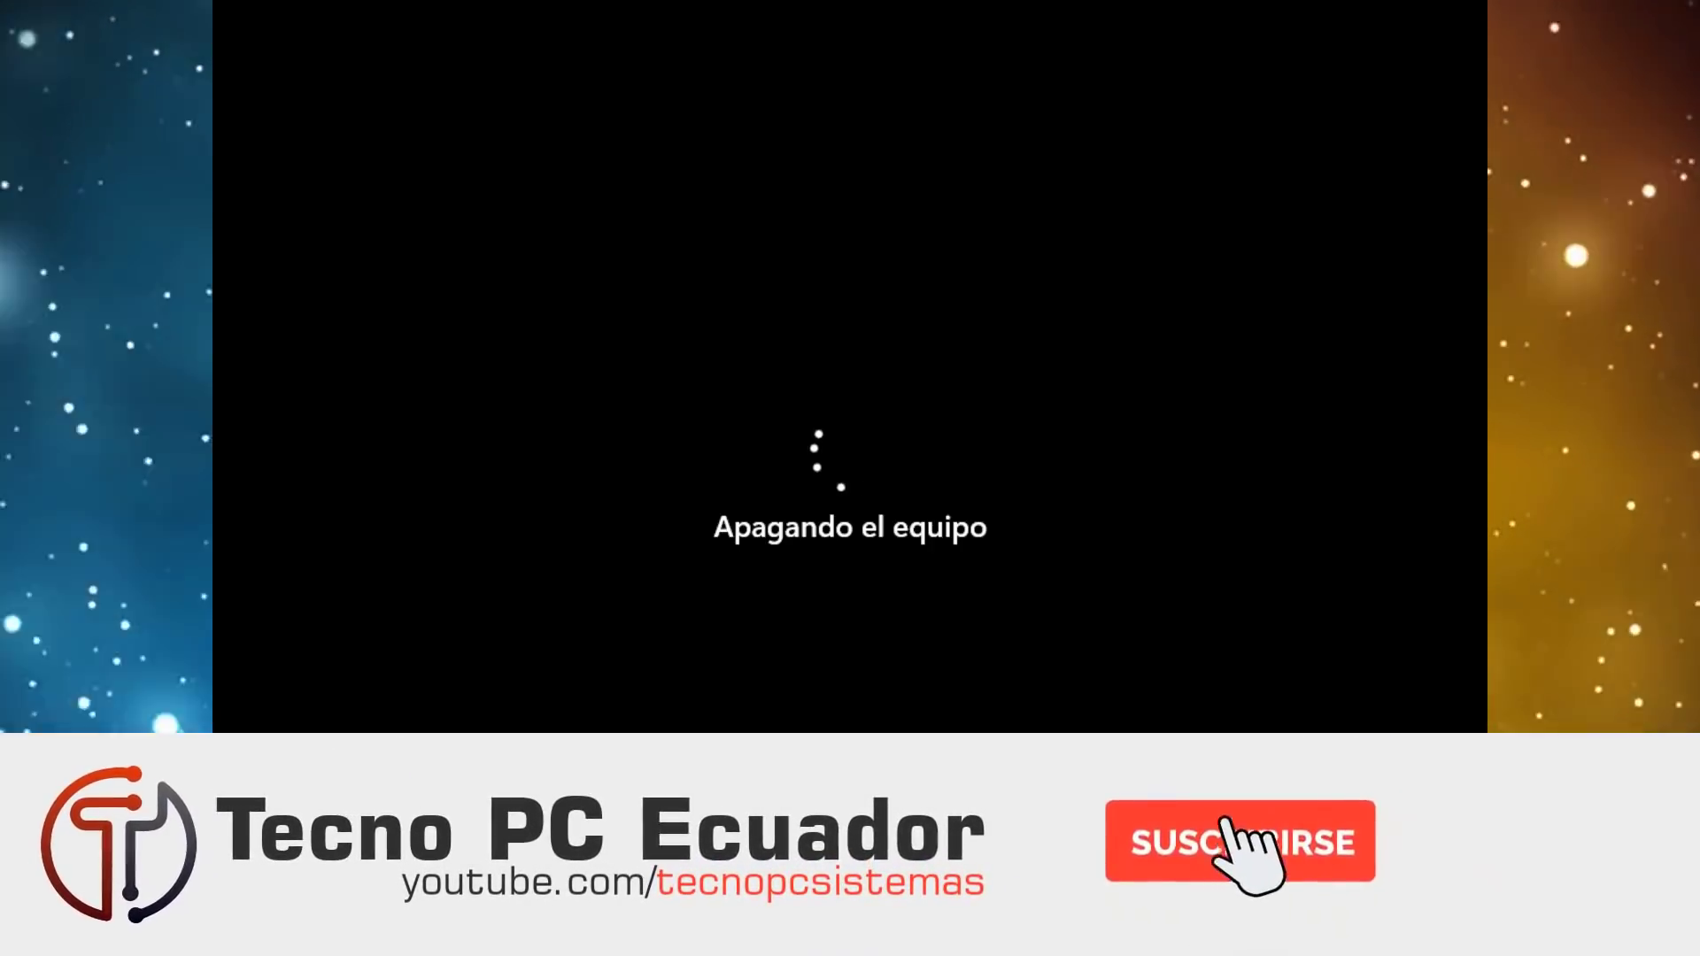